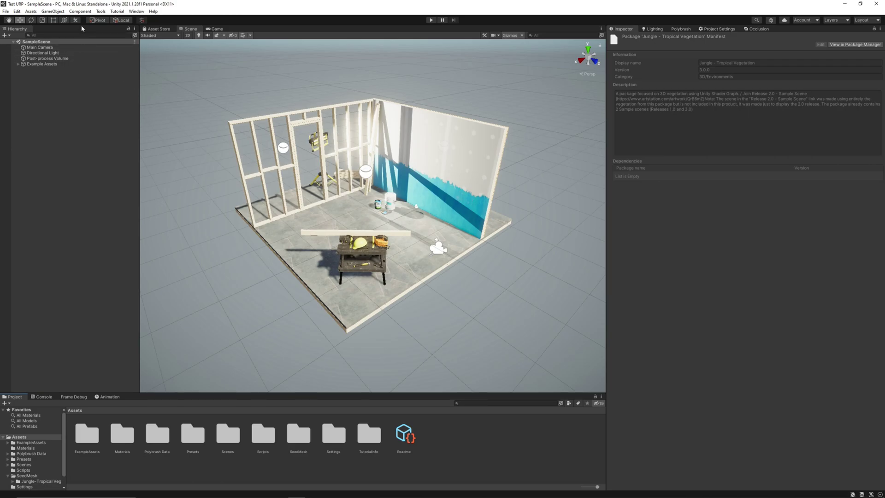
View the Jungle - Tropical Vegetation package details in the Package Manager.
click(136, 12)
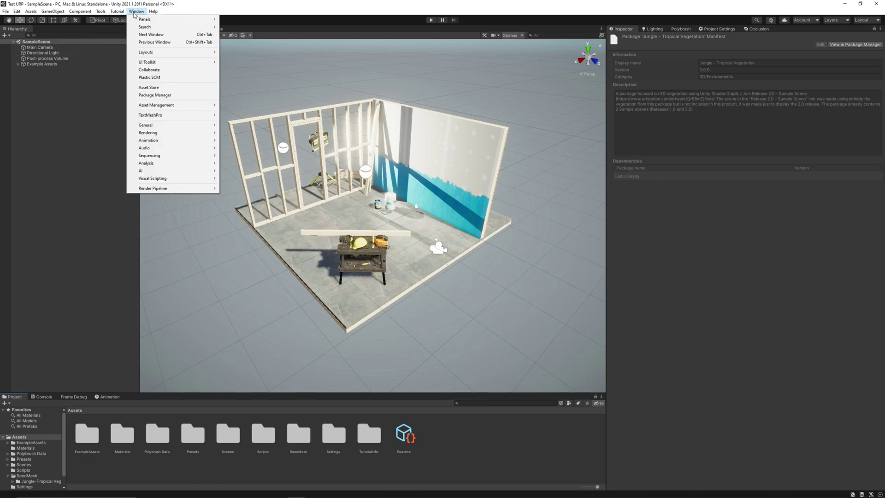
click(155, 95)
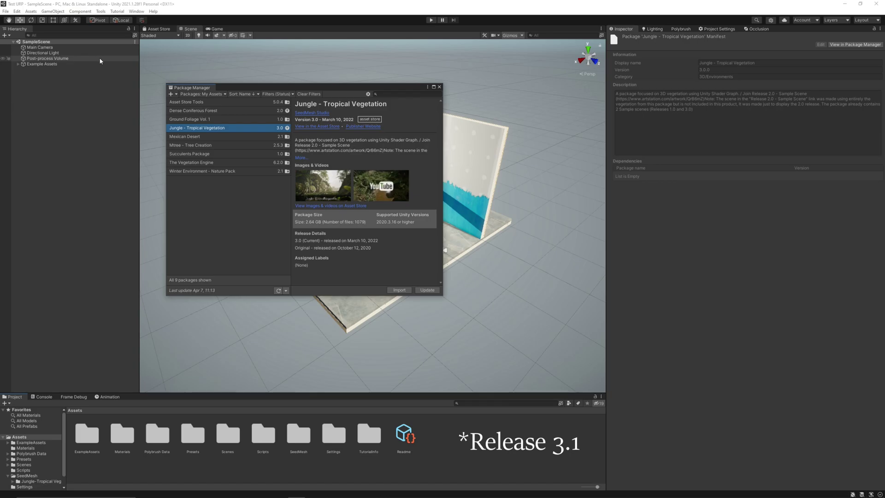
click(439, 87)
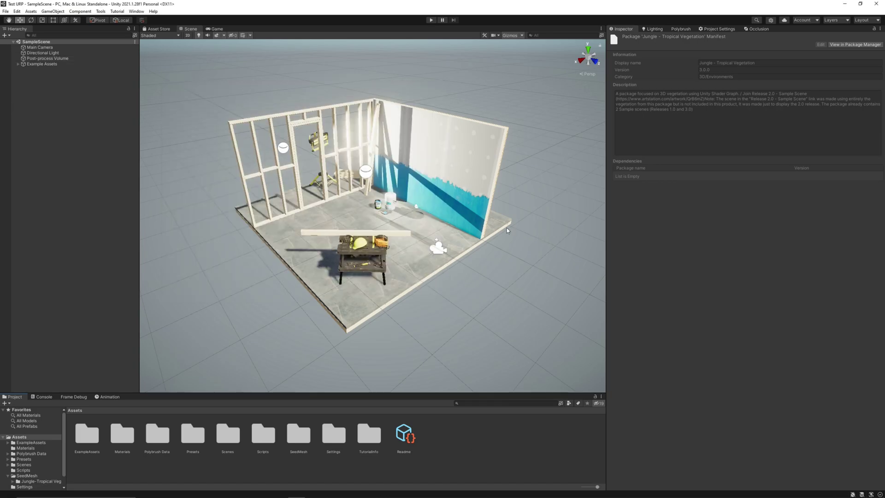
click(31, 11)
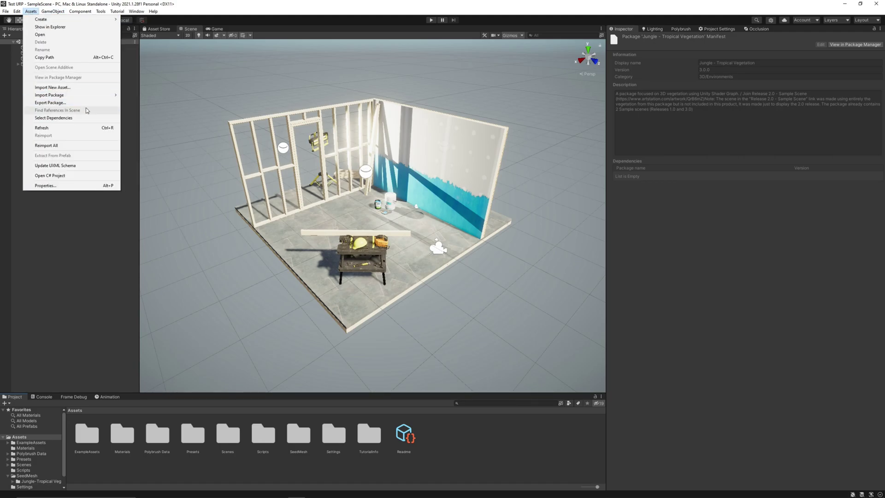
mouse_move(59, 97)
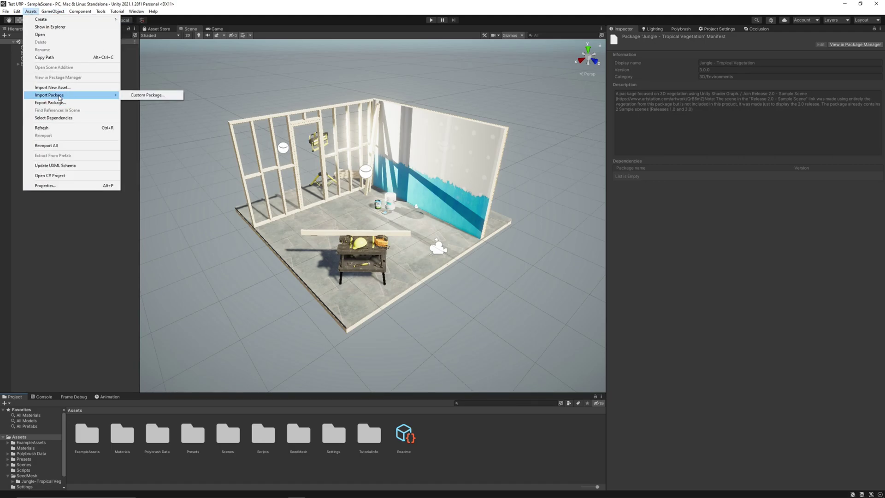
click(146, 95)
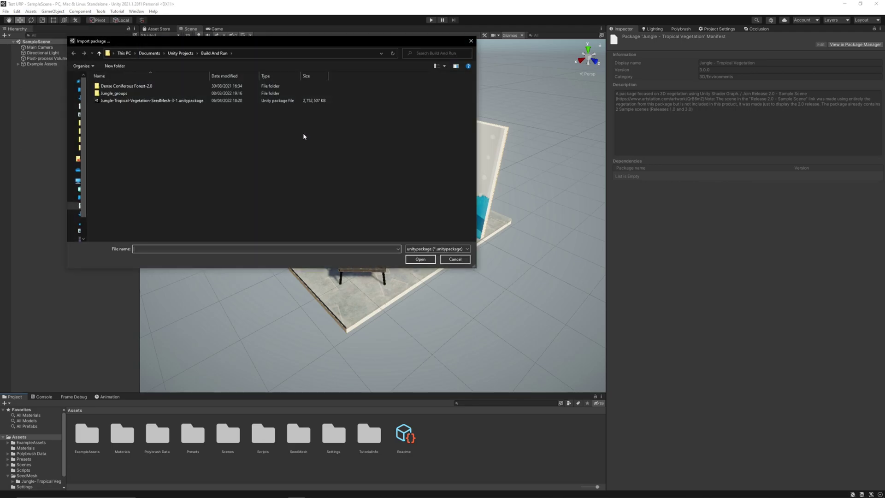
click(131, 100)
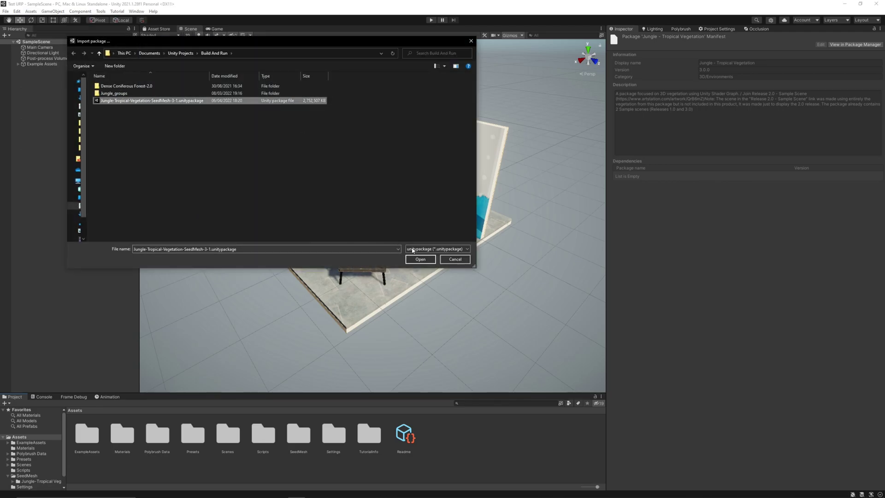
click(457, 261)
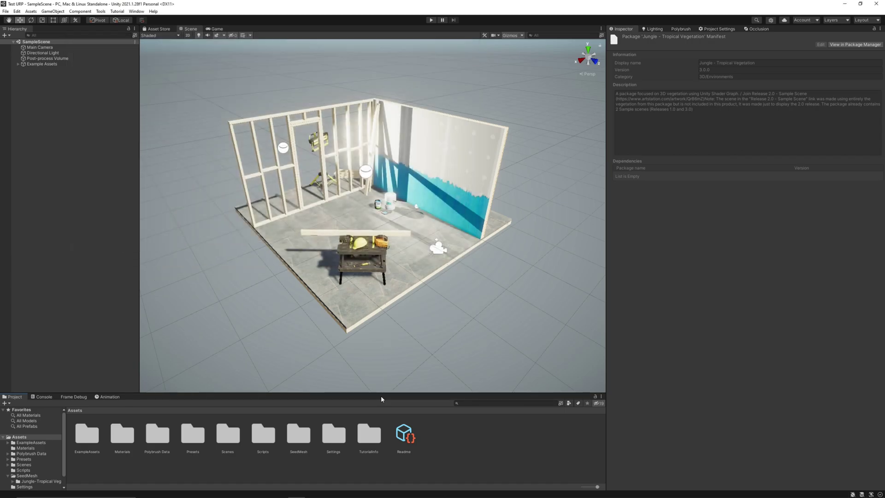
Select the SeedMesh folder and look up The Vegetation Engine in the Package Manager.
click(296, 438)
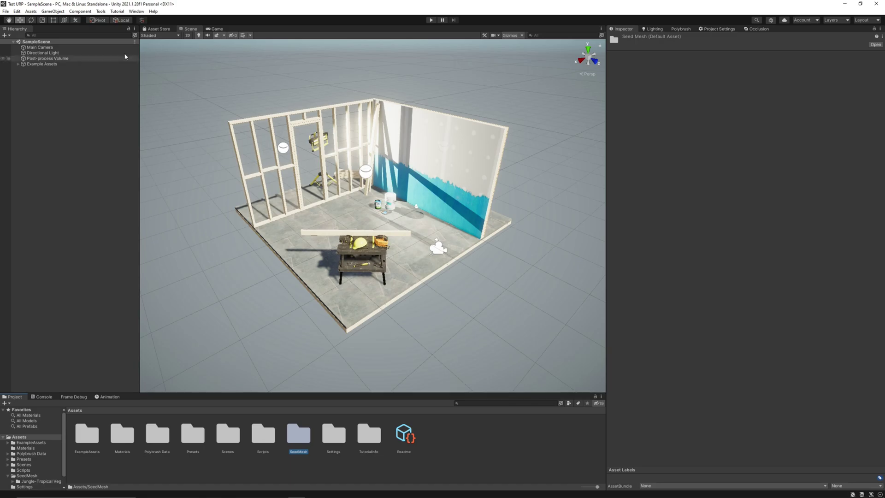
click(136, 11)
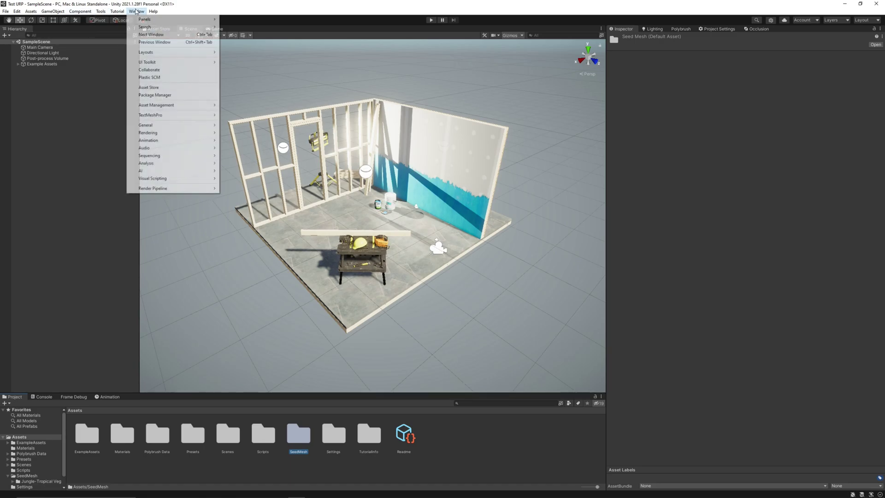
click(155, 95)
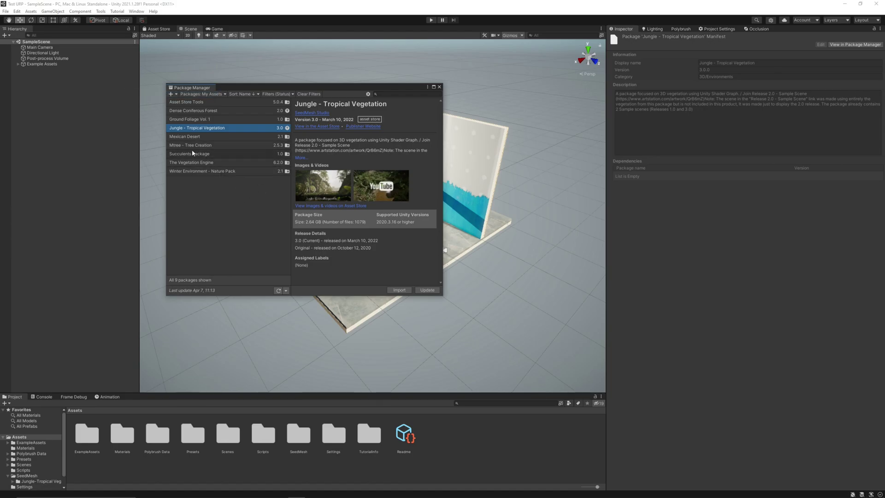
click(193, 162)
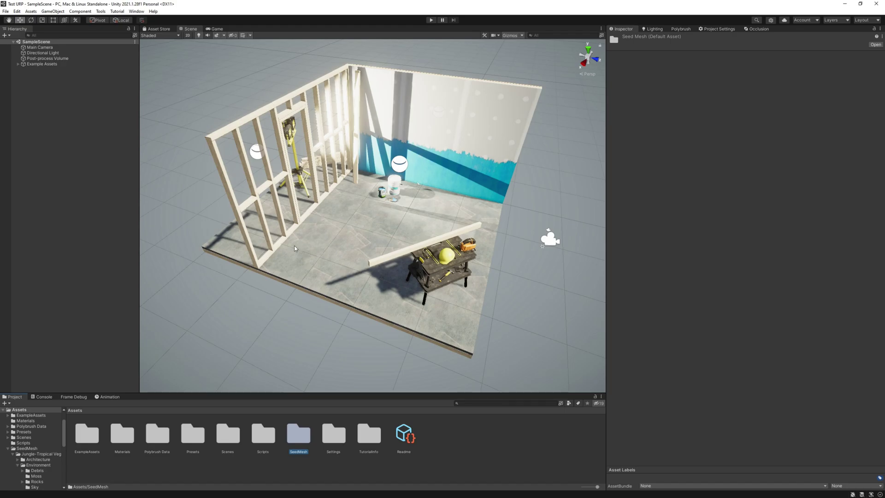
Open the Jungle-Tropical Vegetation assets inside SeedMesh and place sample plant, rock and debris prefabs in the scene.
double_click(303, 438)
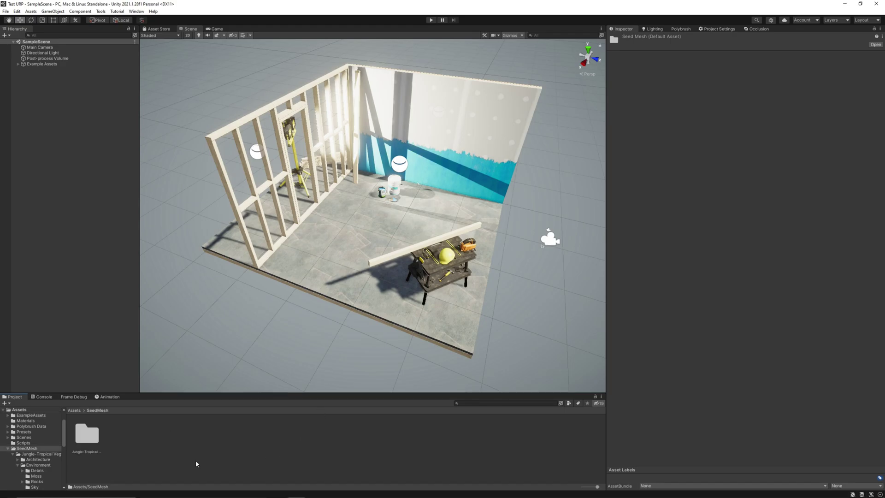
double_click(86, 434)
double_click(261, 435)
double_click(157, 435)
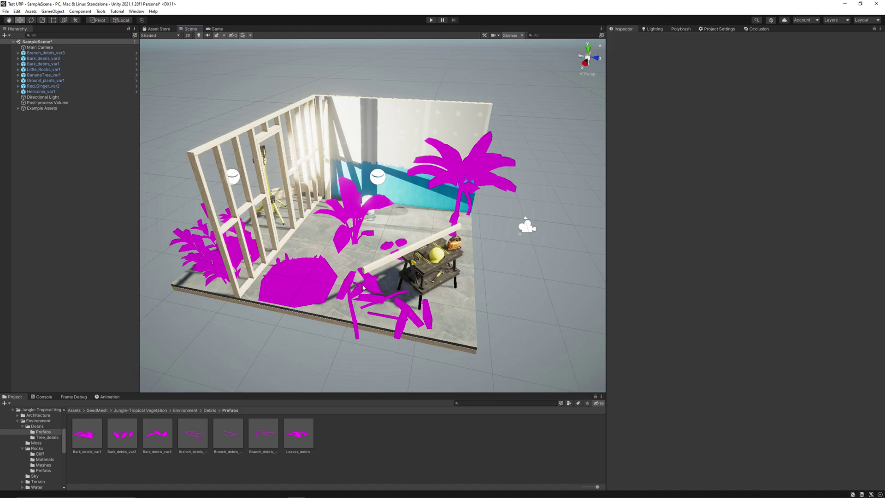
Open the Vegetation shader graph from the Jungle-Tropical Vegetation package's Shader_graph folder.
click(194, 411)
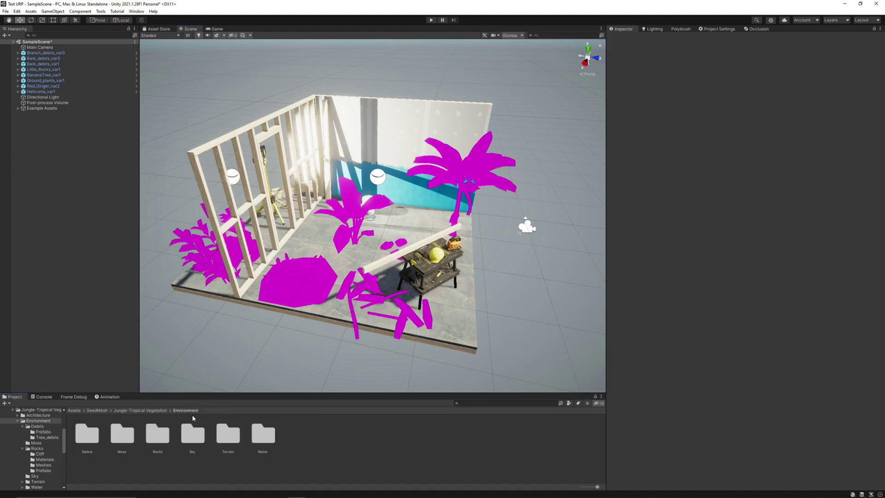
click(141, 411)
double_click(224, 436)
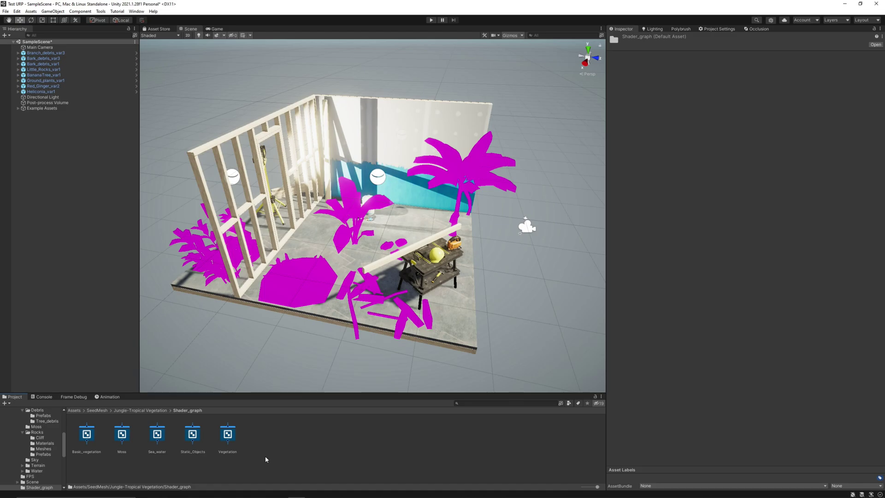
click(228, 440)
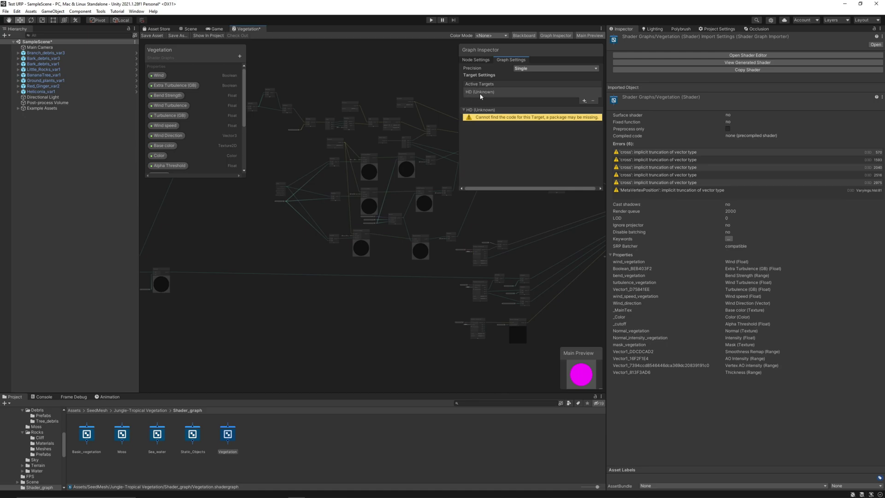
Add Universal as an active target of the Vegetation shader graph and save the asset.
click(584, 101)
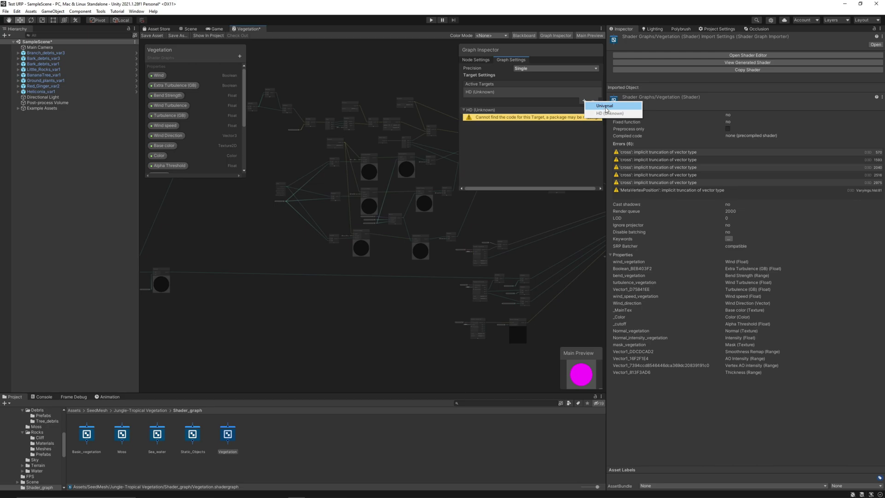
click(605, 107)
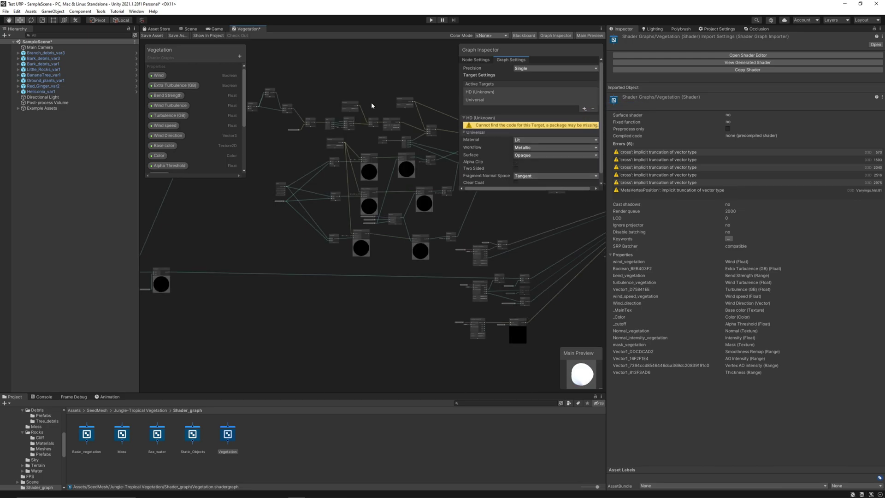
click(153, 35)
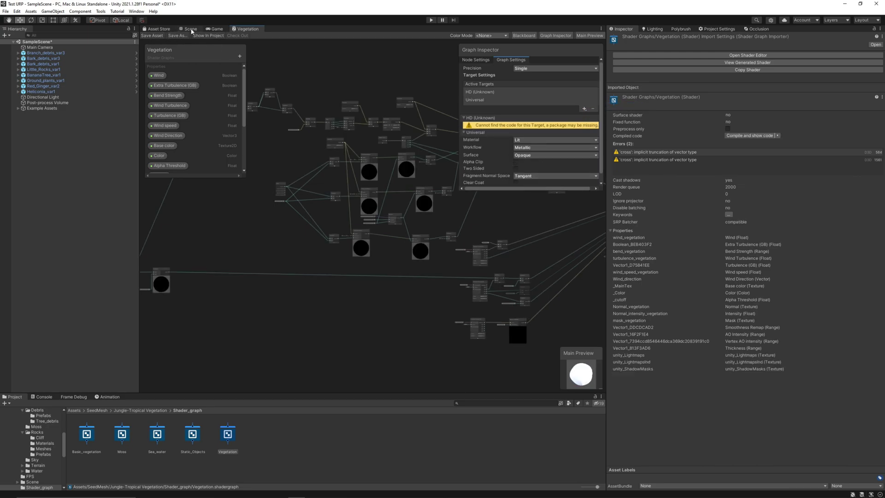
Examine the leaves of the placed plants close up in the Scene view.
click(191, 29)
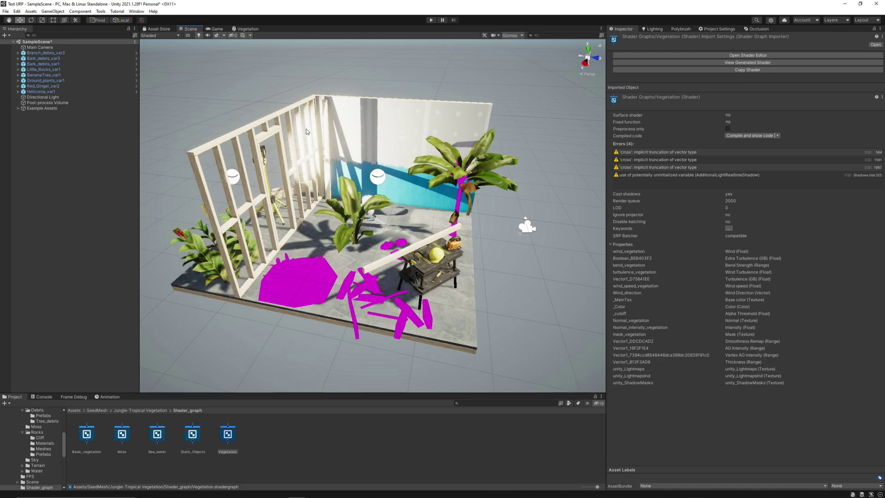
scroll(306, 129, up, 5)
right_drag(398, 283, 465, 333)
key(w)
scroll(464, 333, down, 5)
scroll(464, 333, up, 3)
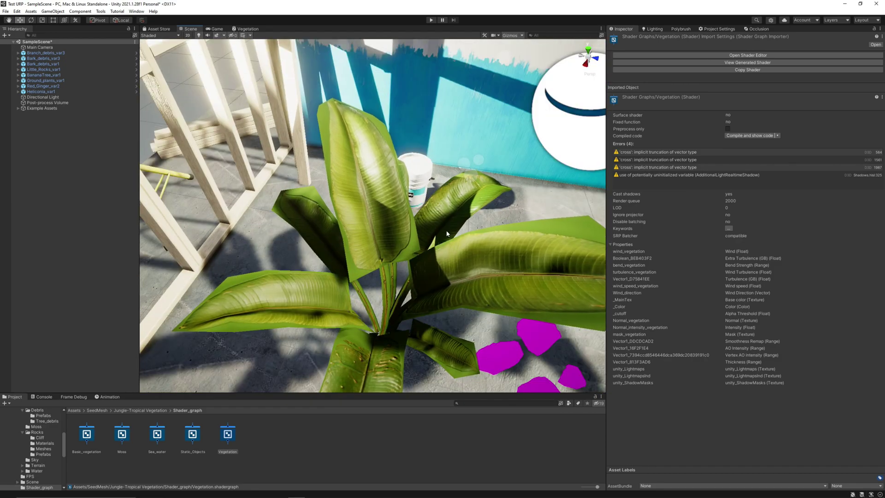
Enable Alpha Clip and Two Sided for the Vegetation graph's Universal target and save the asset.
click(242, 29)
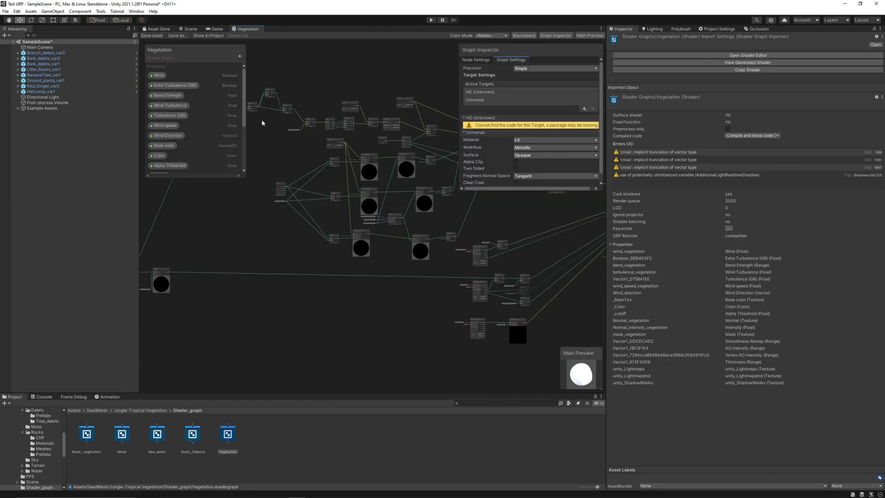
click(515, 162)
click(515, 168)
scroll(519, 150, down, 1)
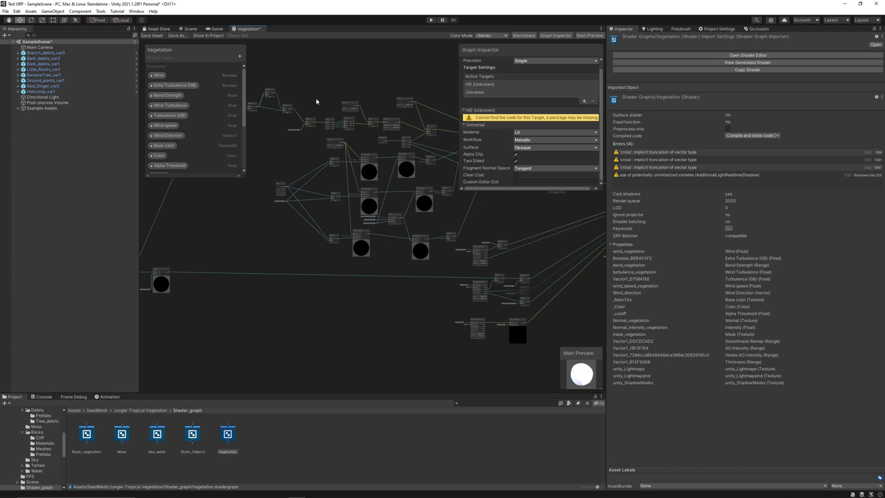
click(151, 36)
Check the leaf edges in the Scene view and look over the remaining pink objects.
click(190, 29)
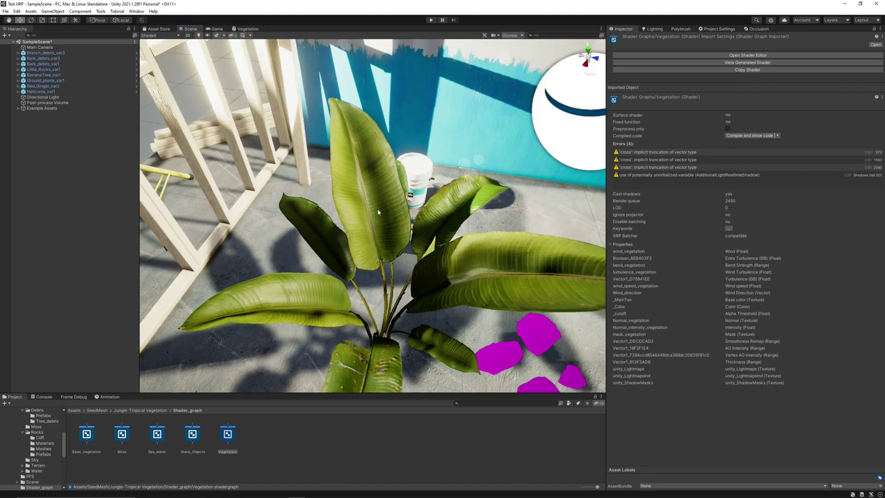
scroll(373, 216, down, 5)
mouse_move(387, 227)
alt+mouse_down()
mouse_move(455, 180)
mouse_move(377, 228)
alt+mouse_up()
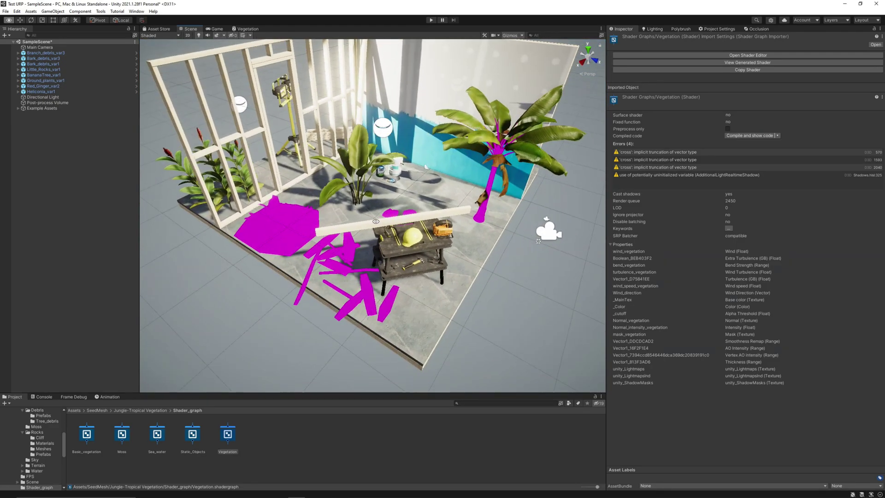
alt+drag(376, 221, 380, 215)
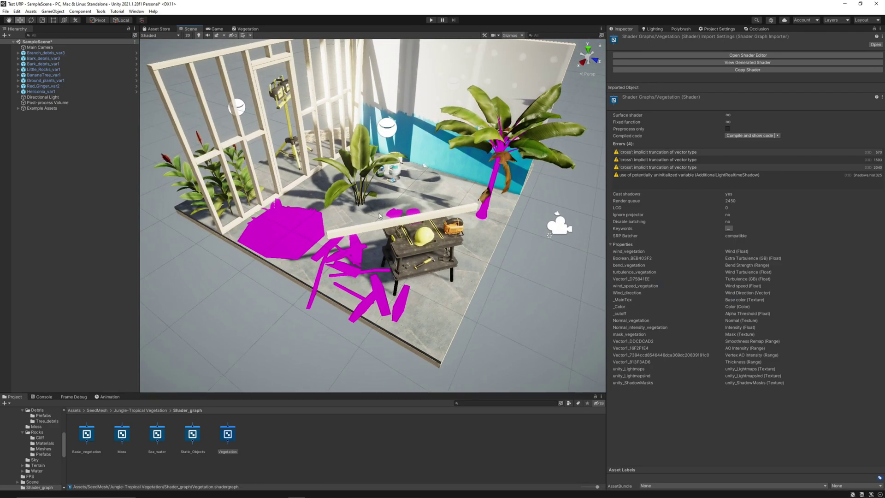
middle_drag(318, 230, 332, 246)
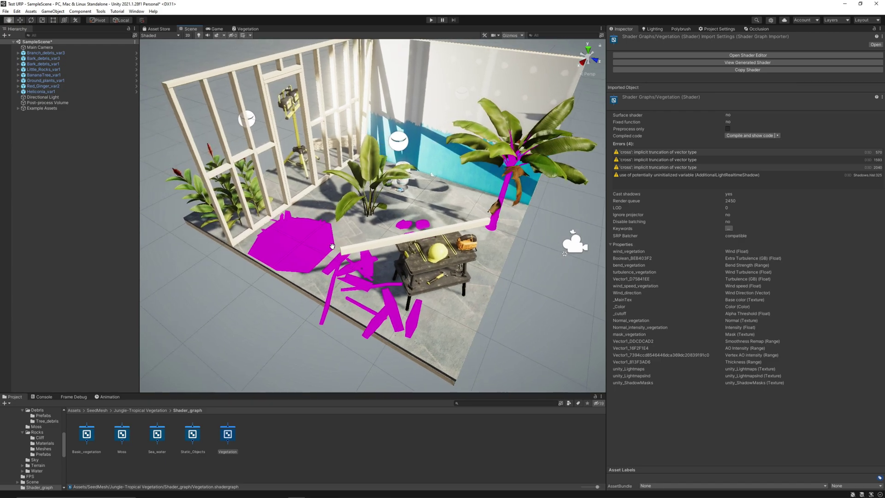
Select the pink ground plants in the scene and open the Basic_vegetation shader graph.
scroll(332, 246, up, 3)
click(280, 247)
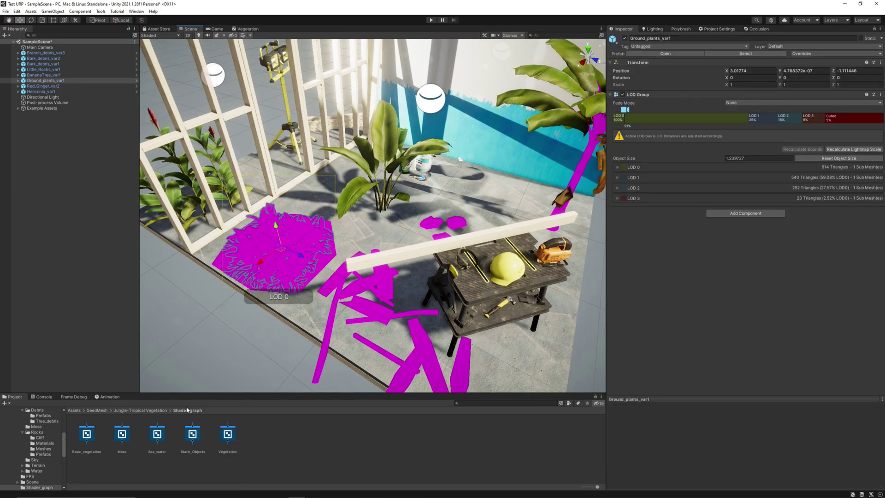
double_click(87, 437)
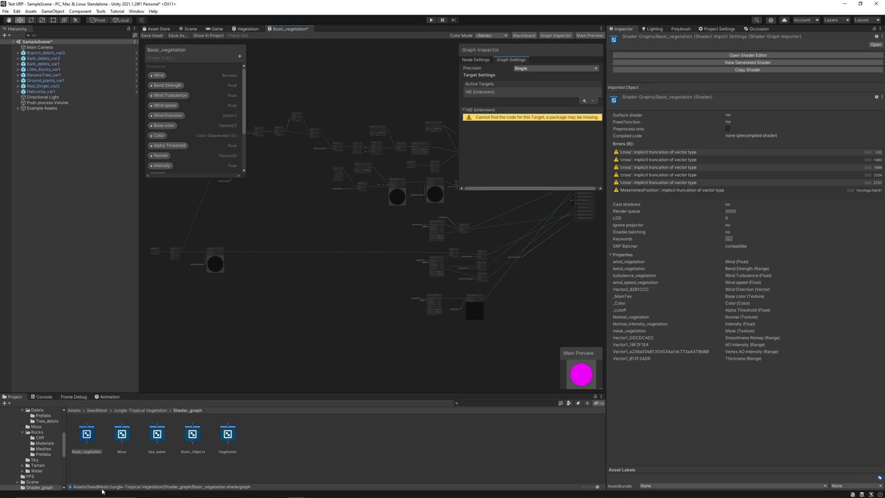
Add the Universal target to the Basic_vegetation graph with Alpha Clip and Two Sided enabled, and save the asset.
click(584, 102)
click(599, 110)
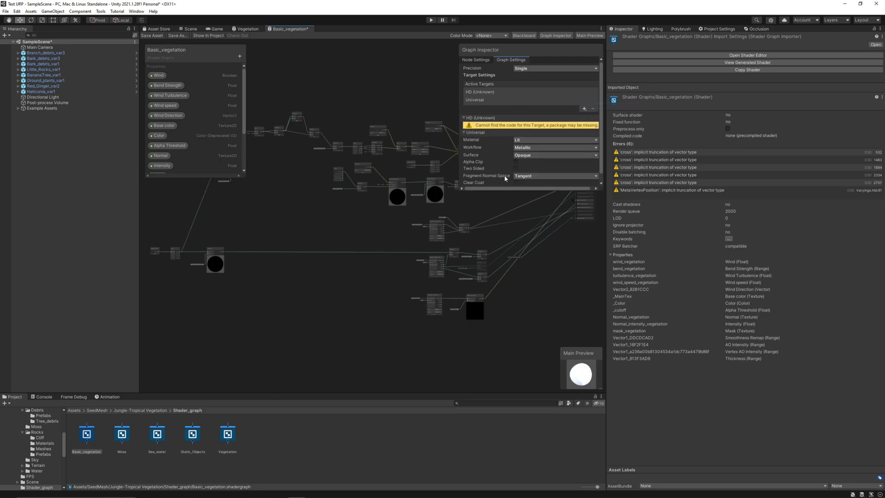
click(516, 163)
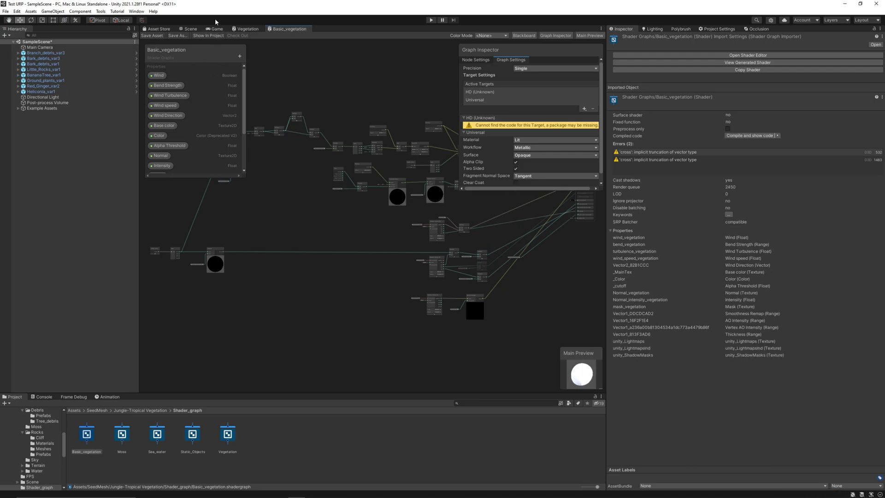
Examine the ground plants and the little pink rocks close up in the Scene view.
click(190, 28)
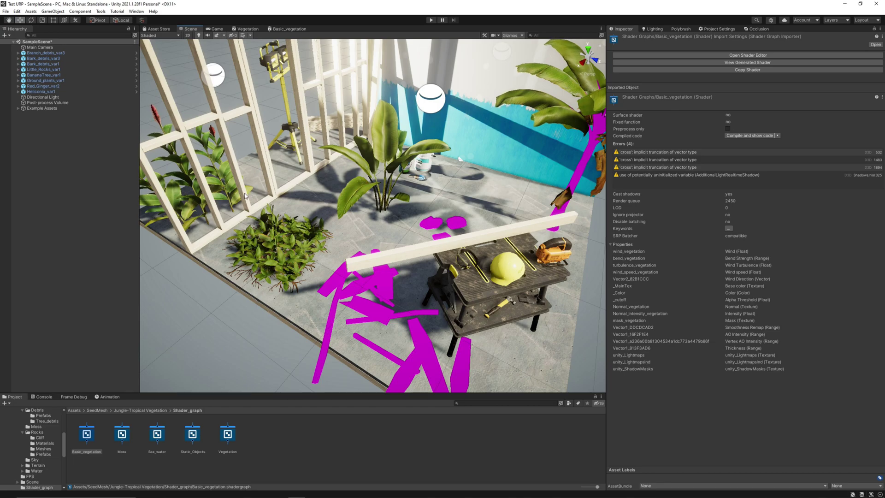
alt+drag(318, 214, 424, 199)
middle_drag(424, 199, 315, 173)
key(w)
right_drag(380, 203, 360, 212)
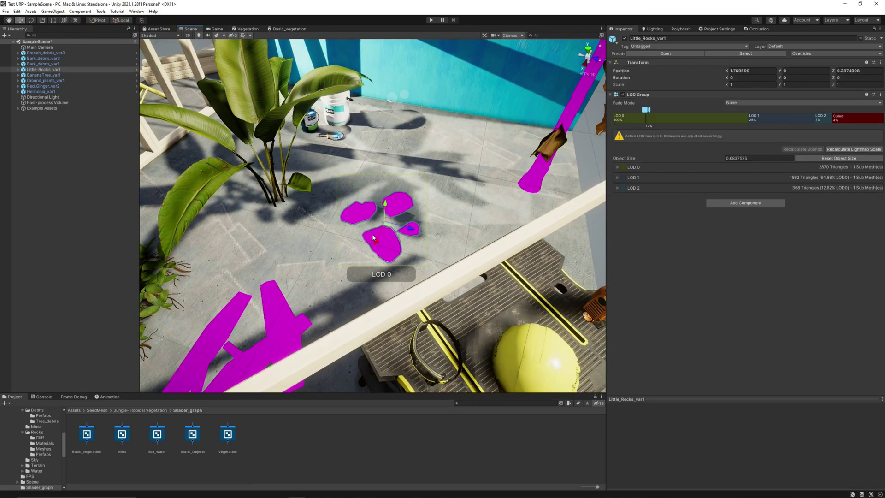
Open the Moss shader graph, add the Universal target to it, and save the asset.
click(122, 440)
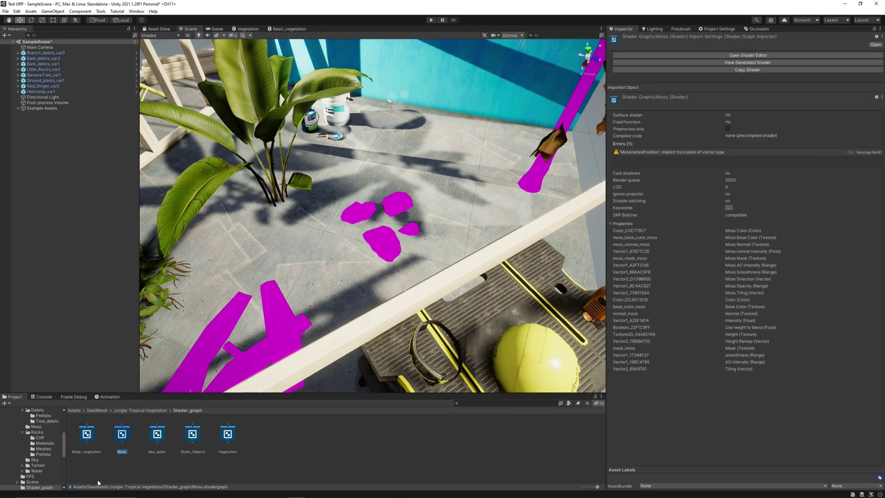
double_click(121, 435)
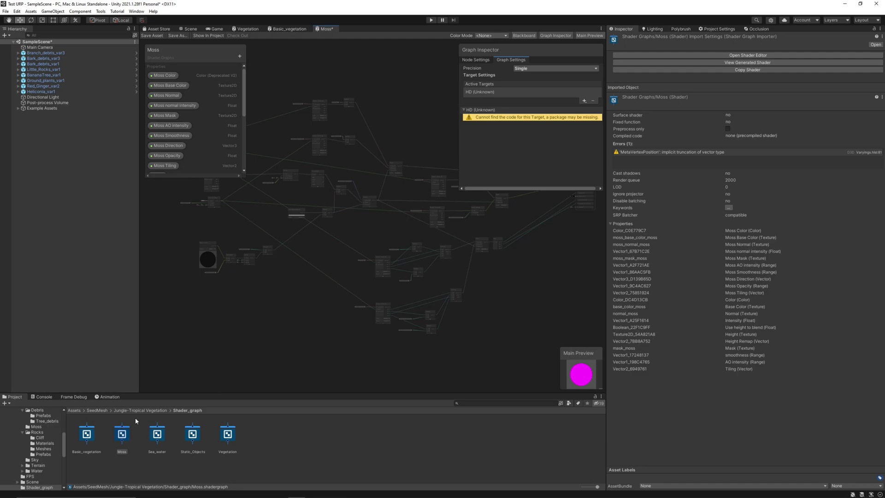
click(584, 100)
click(593, 115)
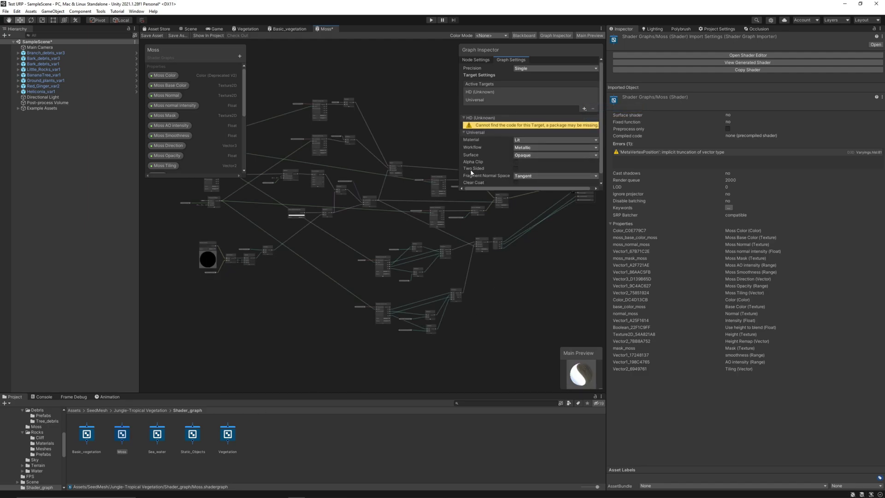
Examine the little rocks in the Scene view and look over the remaining pink debris and banana tree trunk.
click(190, 28)
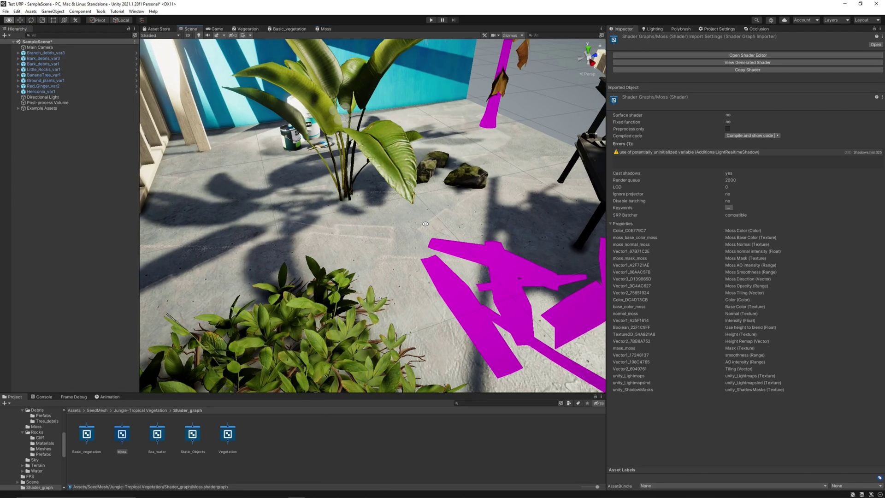
alt+scroll(425, 224, down, 8)
alt+drag(425, 223, 332, 244)
alt+middle_drag(379, 231, 430, 274)
alt+scroll(431, 275, up, 5)
alt+drag(431, 275, 456, 258)
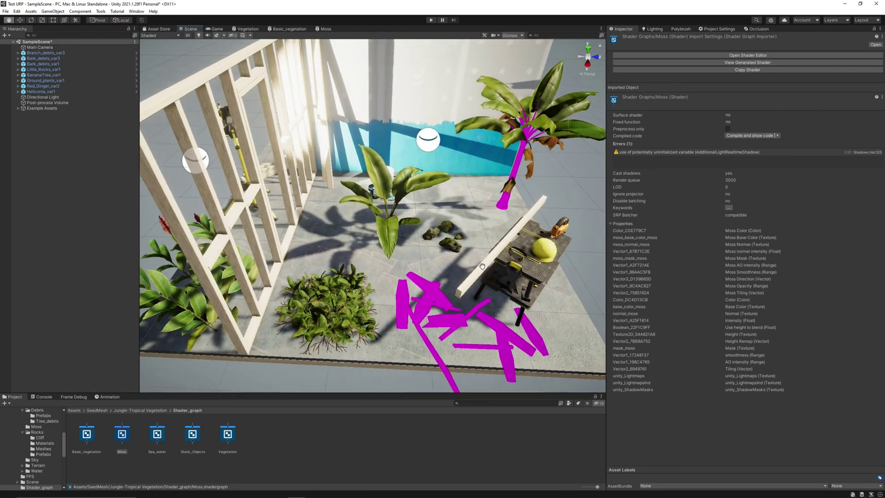
alt+middle_drag(553, 259, 434, 318)
alt+drag(435, 318, 406, 272)
alt+right_drag(406, 272, 439, 299)
scroll(439, 299, up, 2)
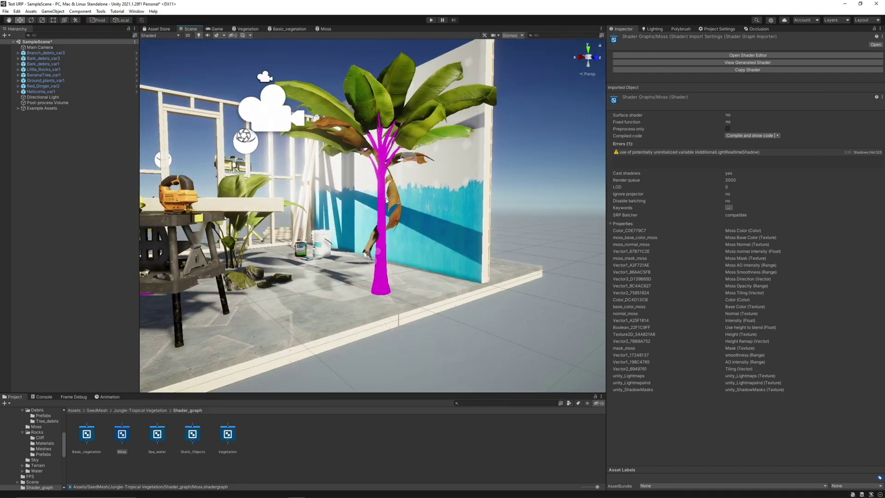
Select the banana tree, open the Static_Objects shader graph, add the Universal target with Alpha Clip enabled, and save the asset.
click(380, 221)
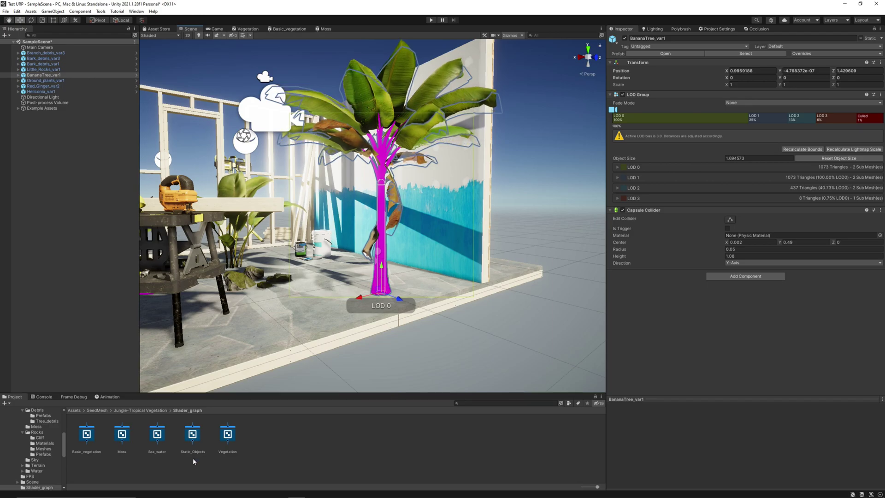
double_click(193, 438)
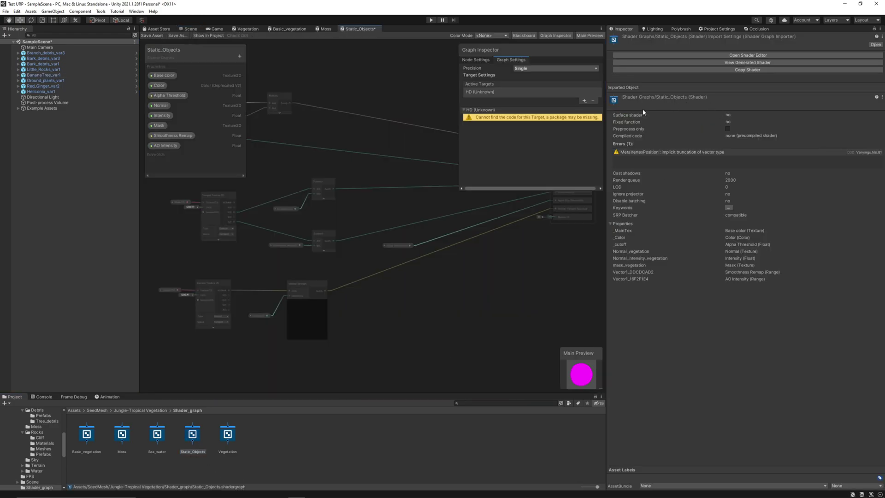
click(584, 101)
click(609, 115)
scroll(471, 155, down, 1)
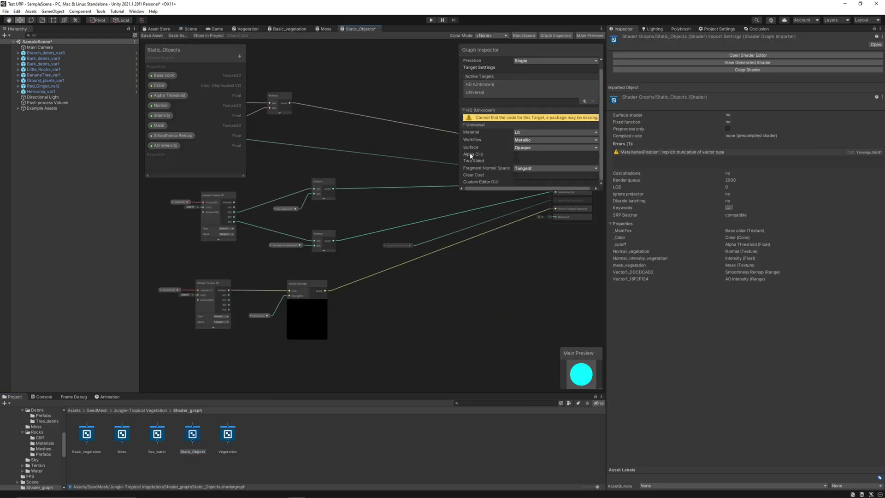
click(516, 155)
click(153, 35)
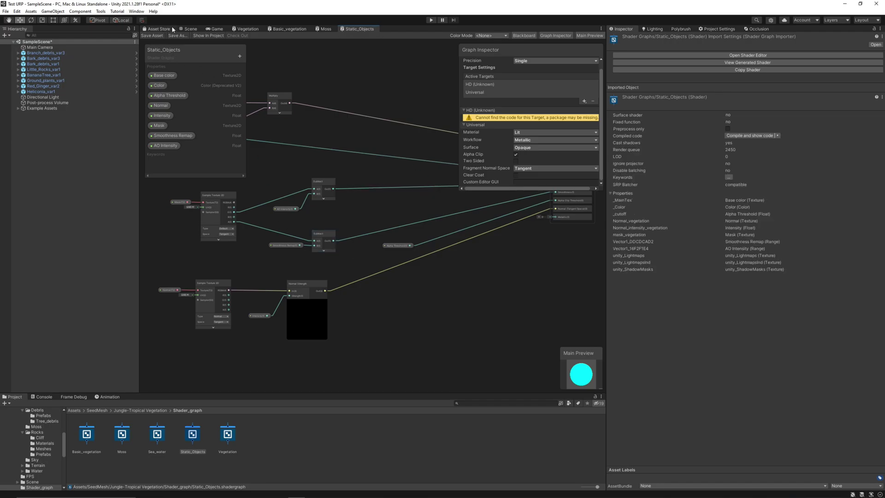
Examine the banana tree trunk and the bark and branch debris on the floor in the Scene view.
click(187, 29)
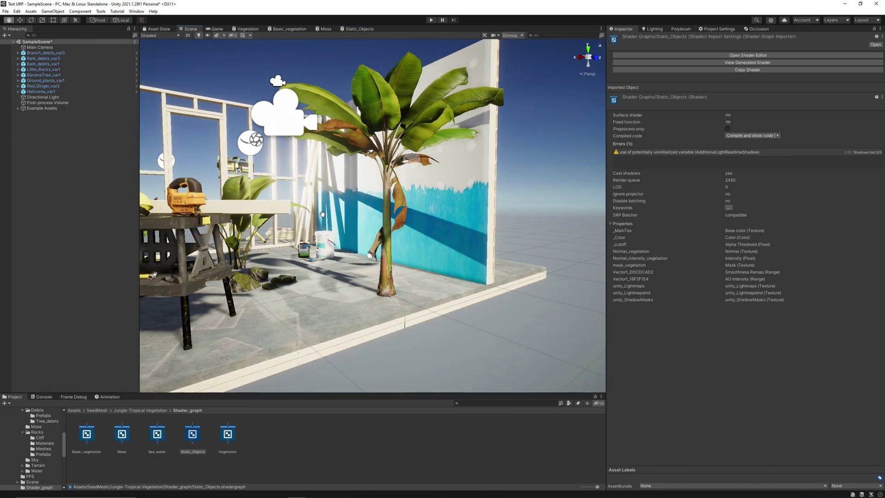
scroll(314, 227, down, 10)
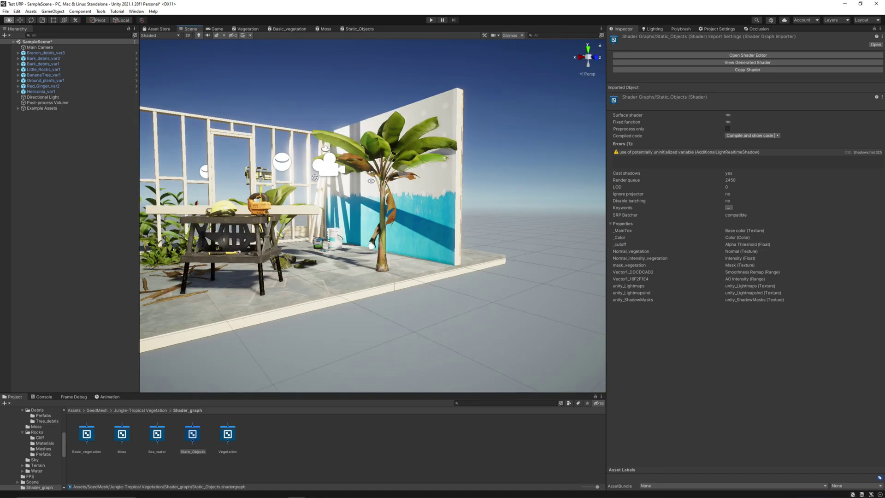
alt+drag(378, 167, 417, 262)
middle_drag(295, 332, 461, 216)
scroll(373, 231, up, 6)
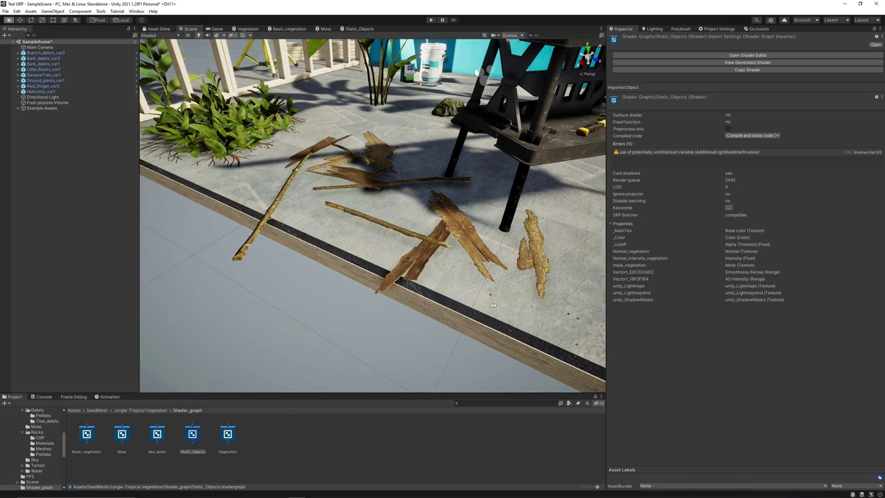
alt+drag(318, 244, 420, 247)
right_drag(419, 248, 442, 229)
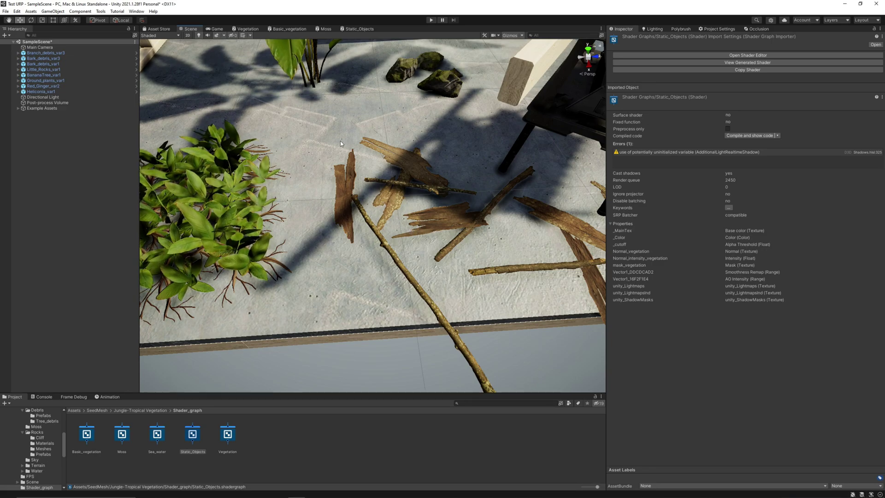
scroll(444, 229, down, 10)
alt+drag(445, 228, 419, 230)
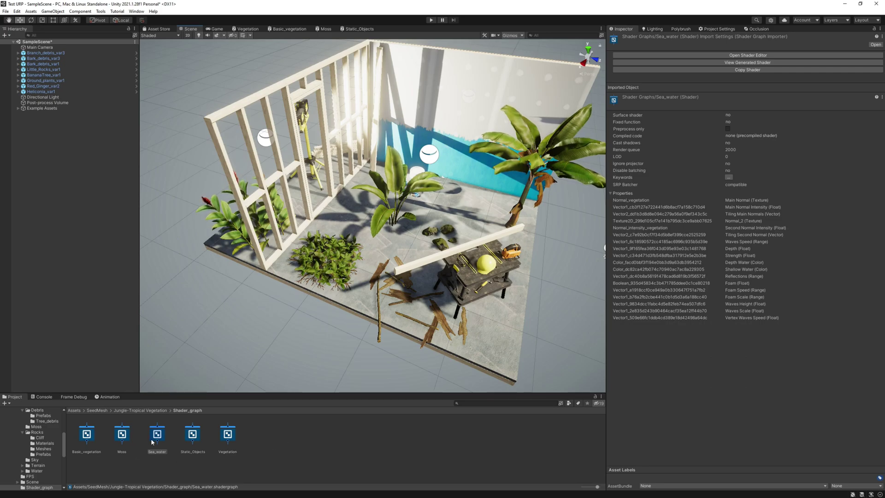
Place the Water_plane prefab from the package's Environment water prefabs into the scene.
click(118, 410)
double_click(122, 434)
double_click(263, 434)
double_click(87, 435)
drag(86, 435, 338, 297)
Return to the package's Shader_graph folder and open the Sea_water shader graph.
click(140, 411)
click(229, 437)
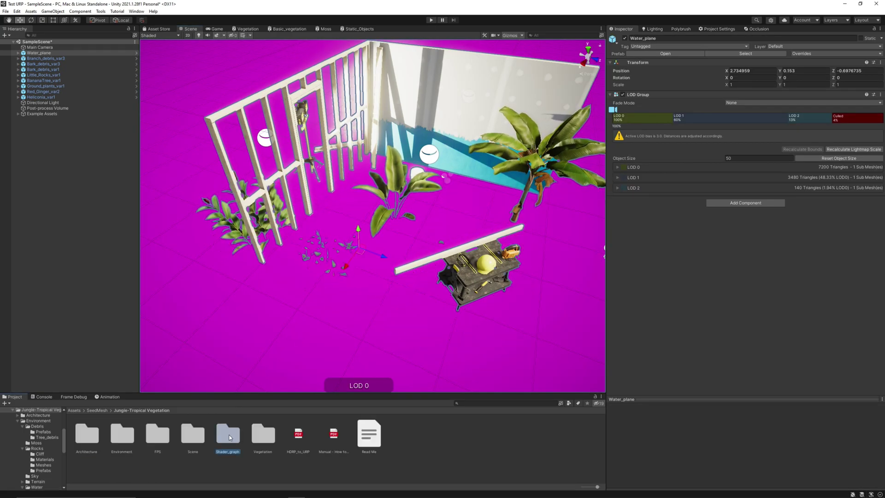
double_click(229, 437)
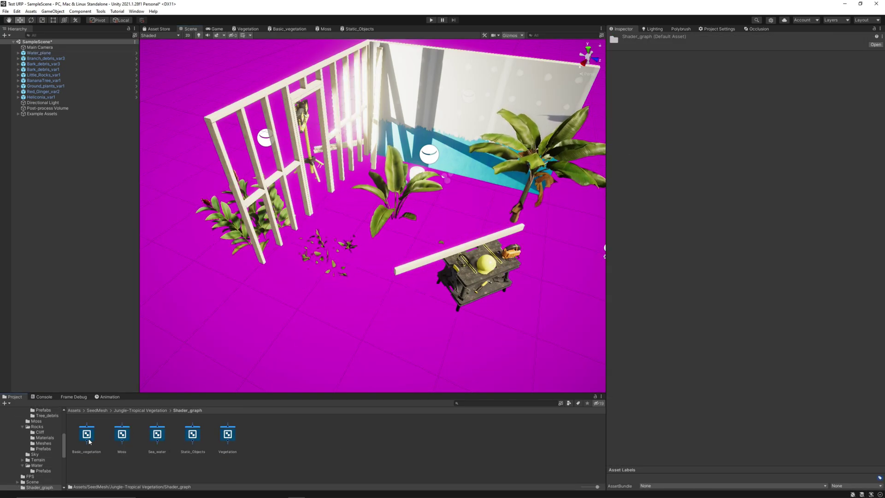
click(157, 438)
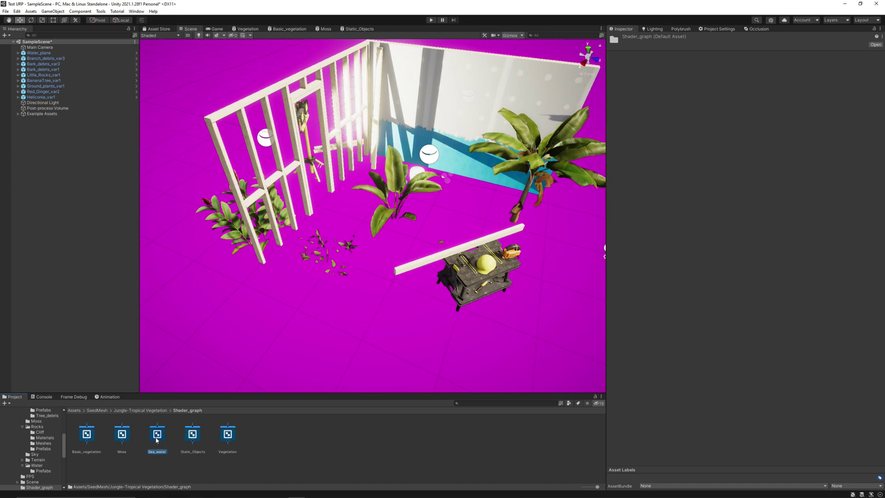
double_click(157, 439)
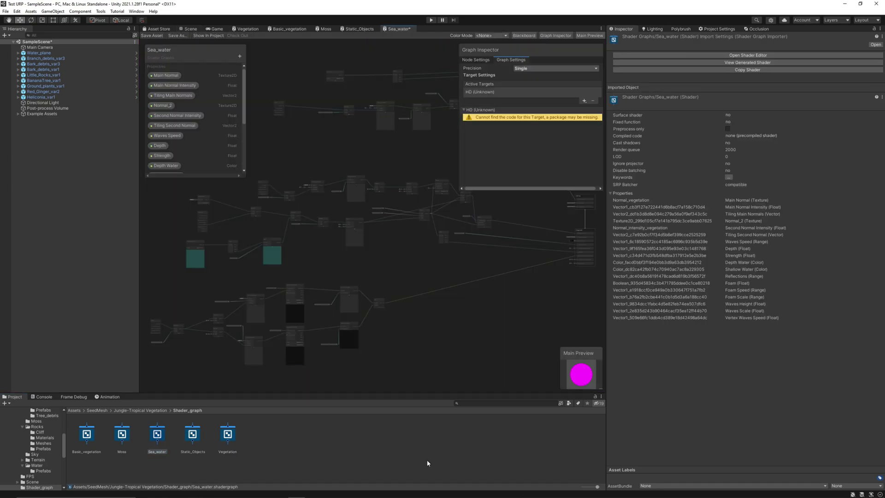
Add the Universal target to the Sea_water graph, set its Surface to Transparent, and save the asset.
click(584, 101)
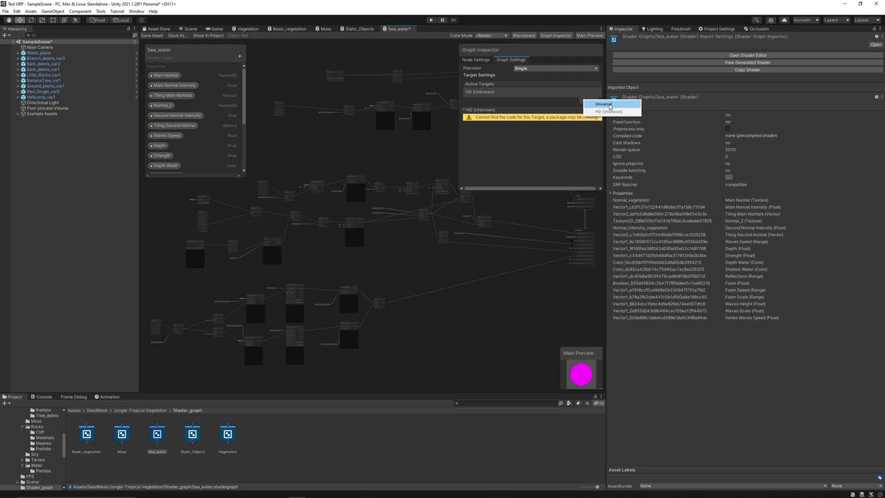
click(604, 104)
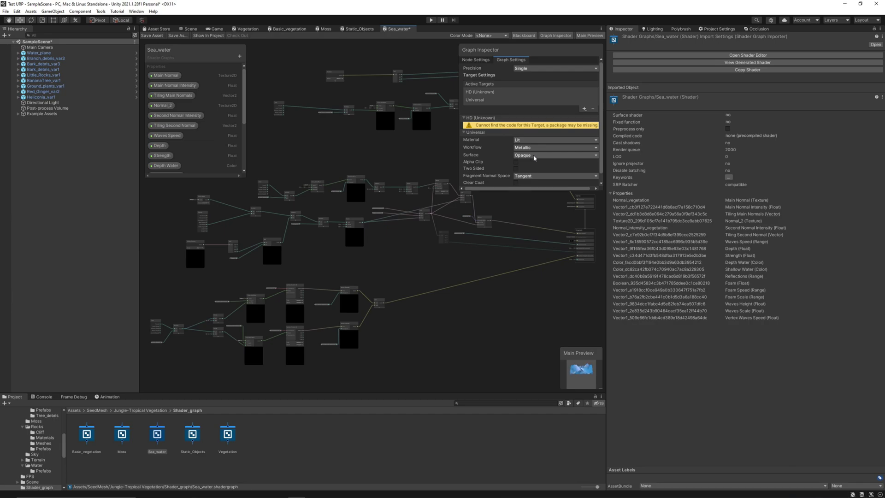
click(534, 158)
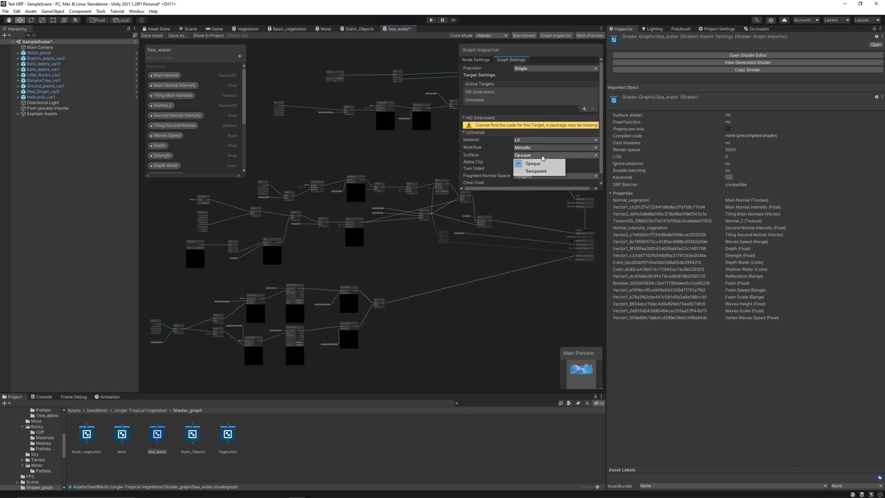
click(537, 171)
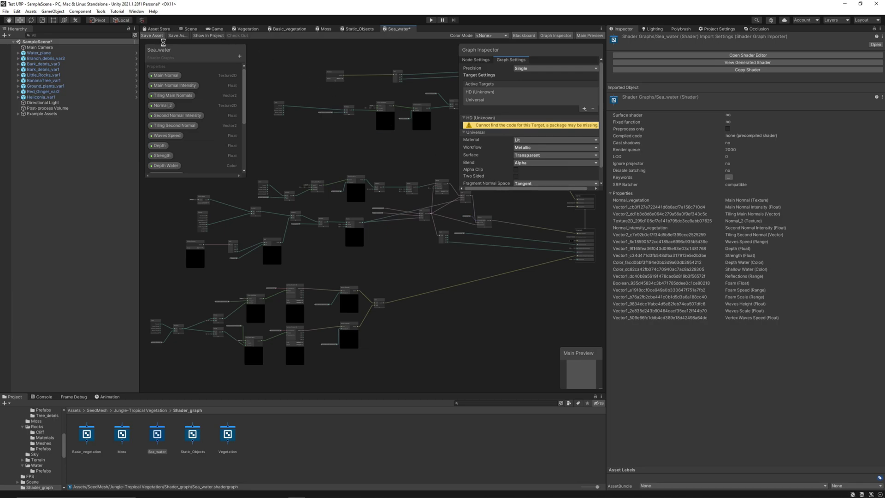
Select the Water_plane_LOD0 object in the scene and turn off Foam in its Sea material.
click(190, 28)
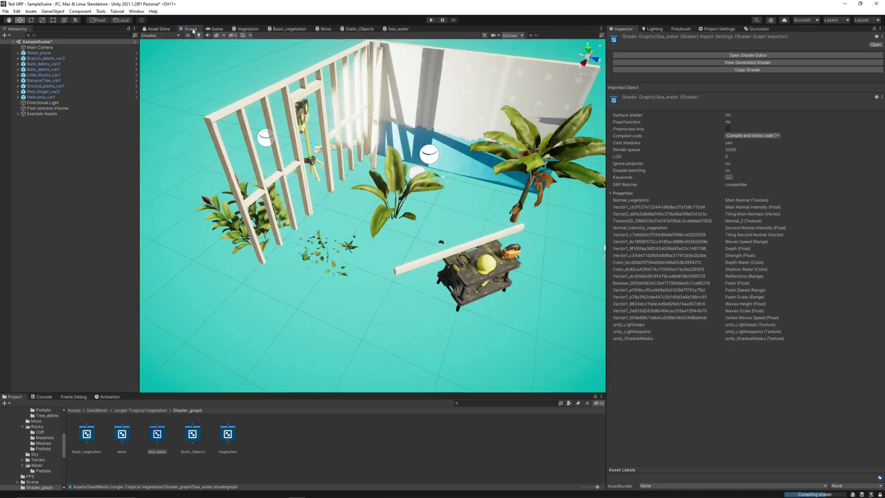
scroll(326, 187, down, 5)
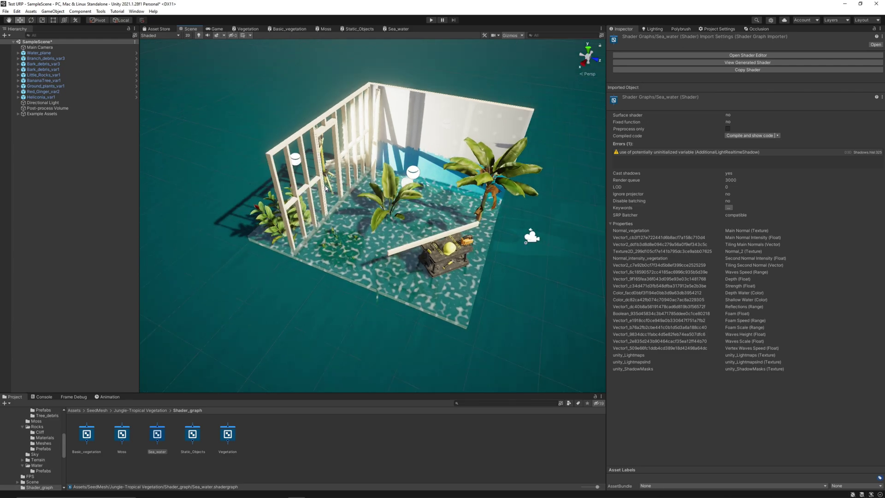
alt+drag(326, 221, 364, 230)
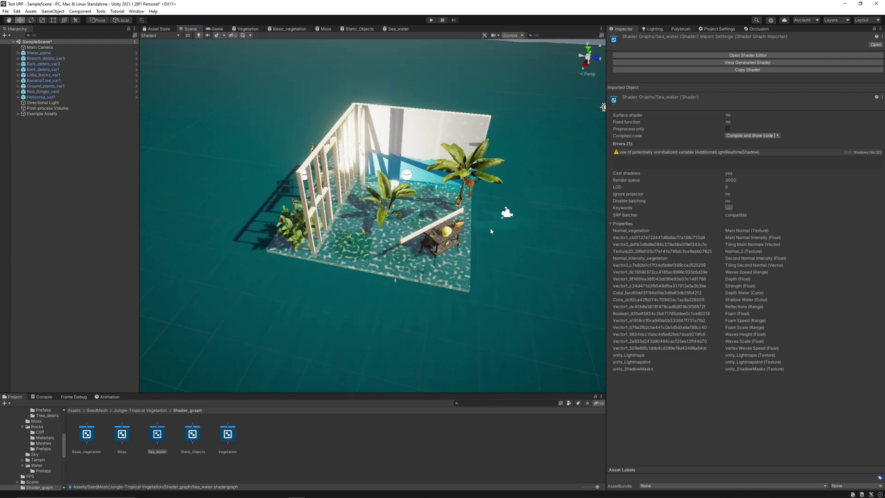
click(492, 230)
click(497, 259)
click(497, 261)
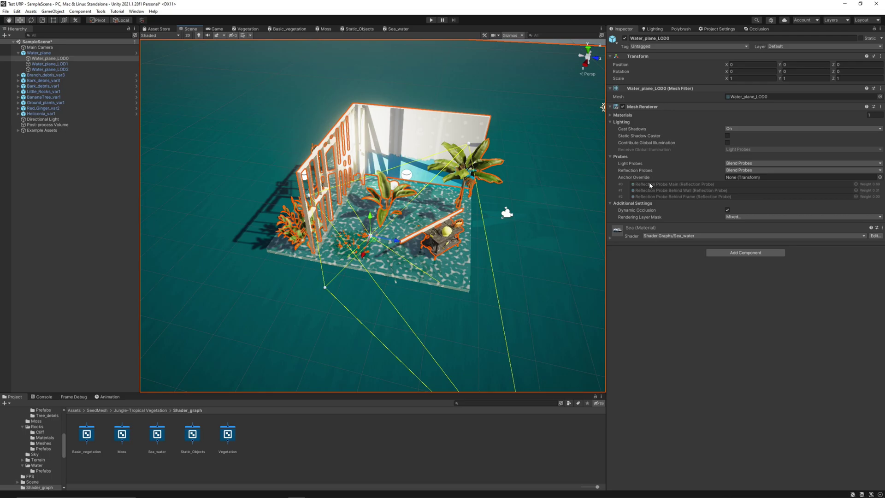
click(659, 228)
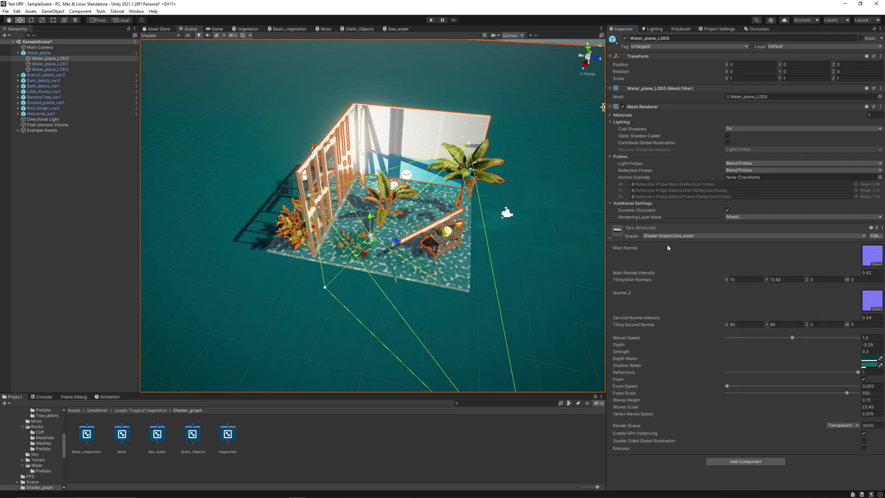
click(863, 379)
Examine the water surface around the example room in the Scene view.
scroll(579, 301, up, 5)
alt+drag(522, 208, 456, 130)
click(415, 75)
alt+drag(368, 198, 272, 190)
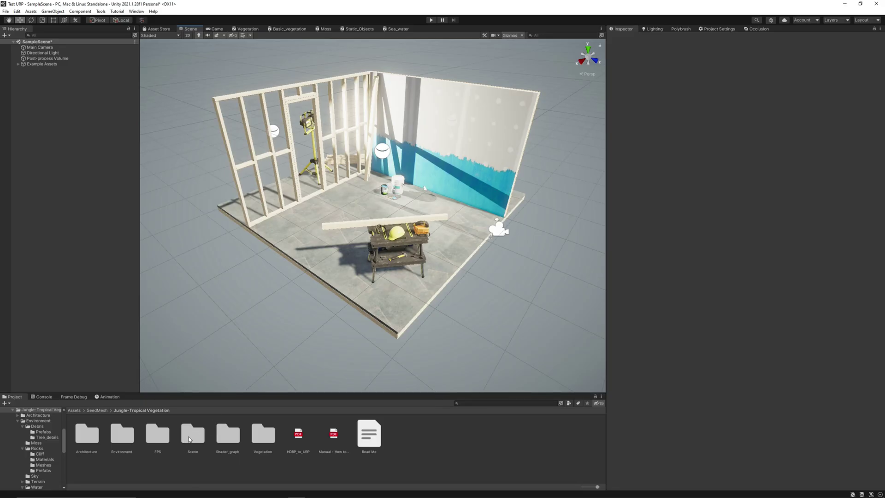
Open the Groups_demo scene from the package's Scene folder.
double_click(192, 434)
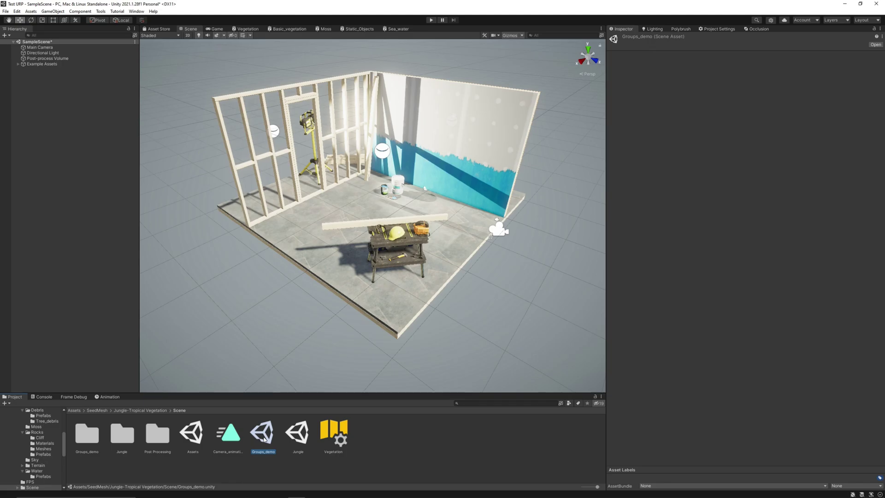
double_click(262, 434)
click(434, 267)
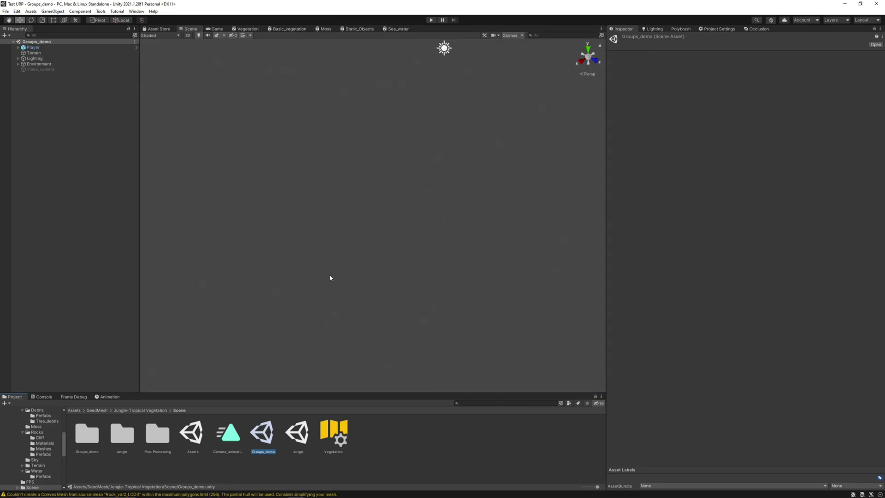
Frame the Lighting object and examine how the terrain and jungle vegetation of the demo scene render.
click(35, 58)
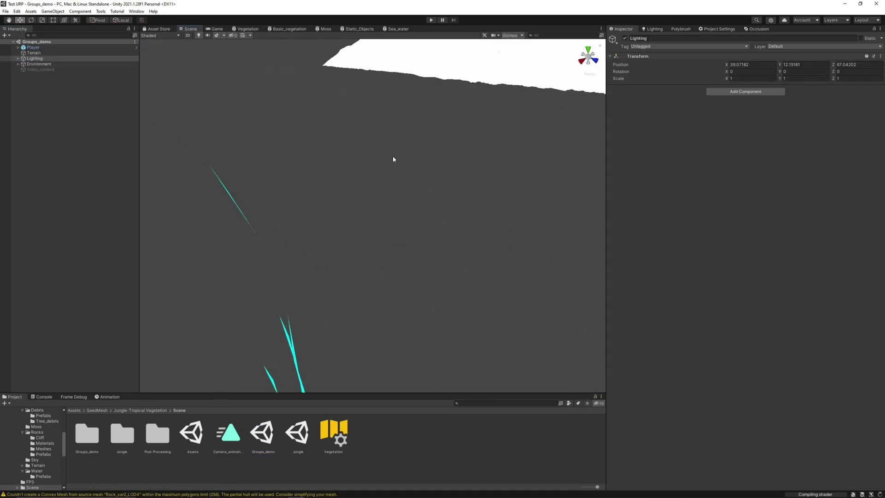
key(f)
alt+drag(276, 196, 457, 219)
click(545, 244)
scroll(375, 211, up, 6)
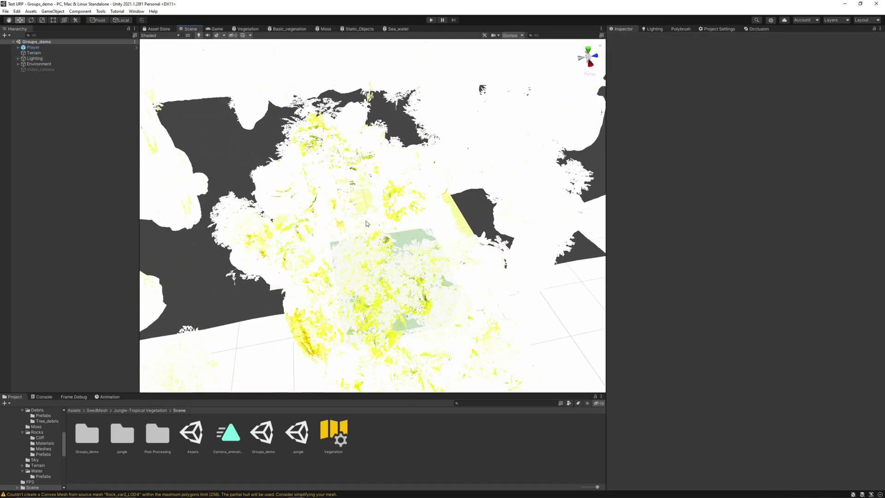
scroll(361, 225, up, 10)
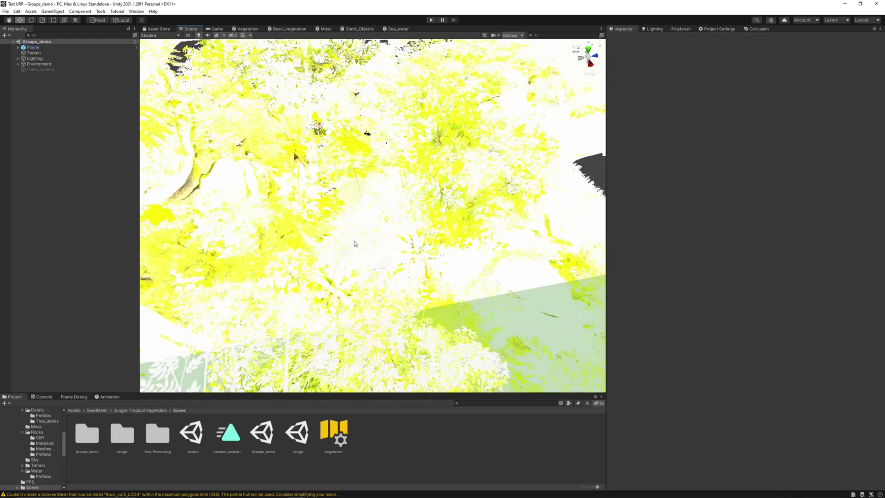
alt+drag(361, 225, 437, 260)
scroll(422, 269, down, 10)
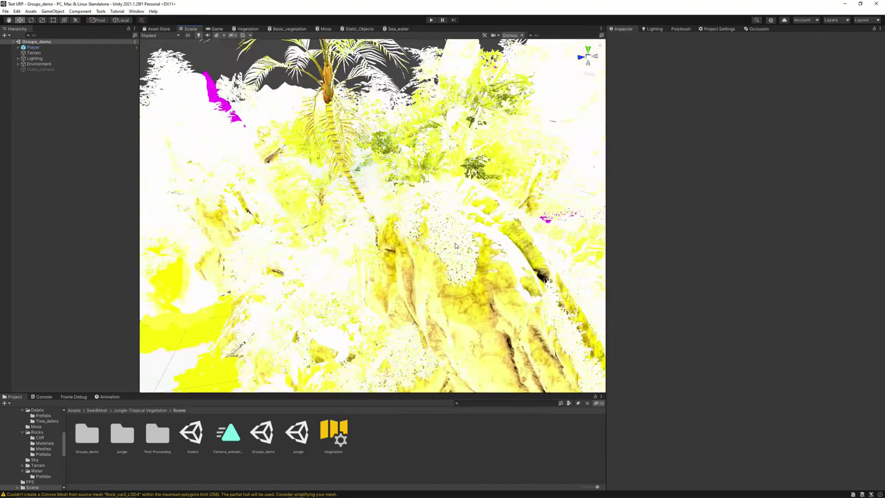
Create an empty object named Demo_scene_URP at the root of the Groups_demo scene.
alt+drag(455, 246, 353, 263)
scroll(391, 245, up, 6)
key(w)
right_drag(353, 263, 356, 256)
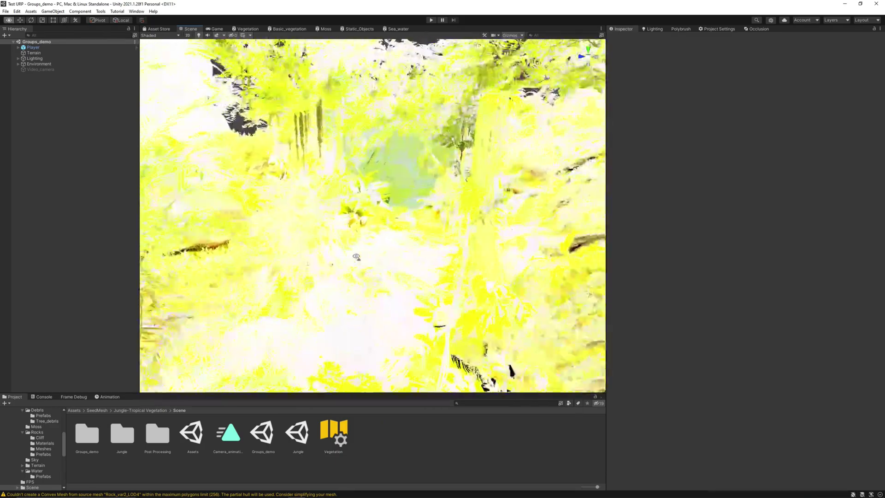
alt+drag(356, 257, 368, 259)
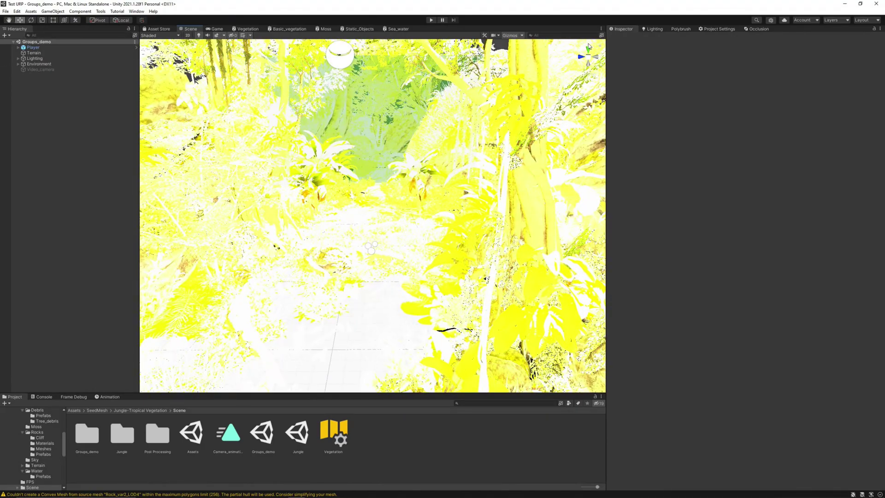
right_click(37, 101)
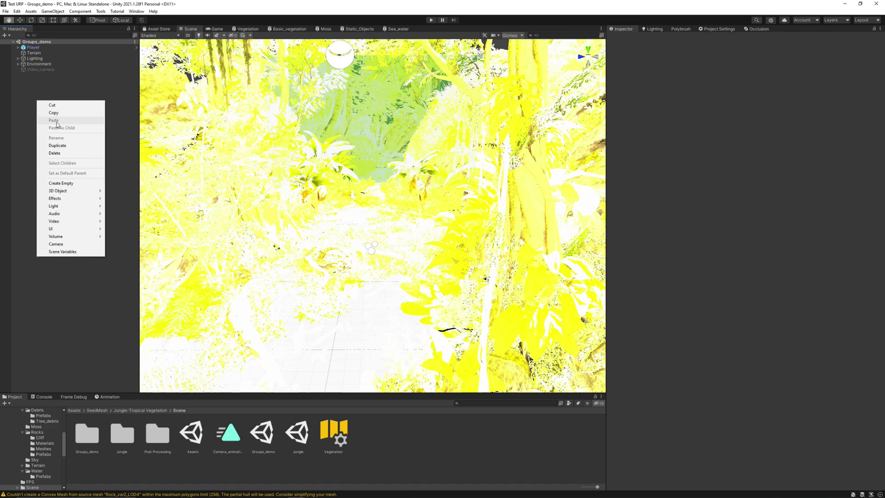
click(69, 183)
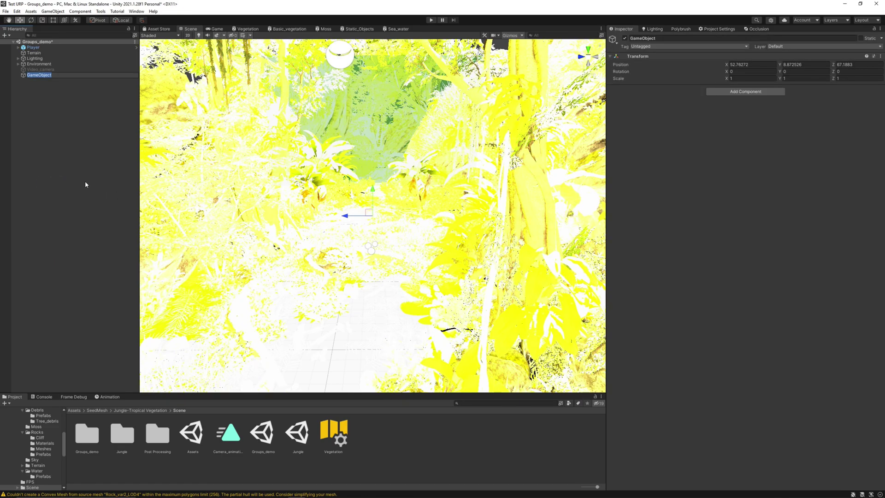
text(Dem)
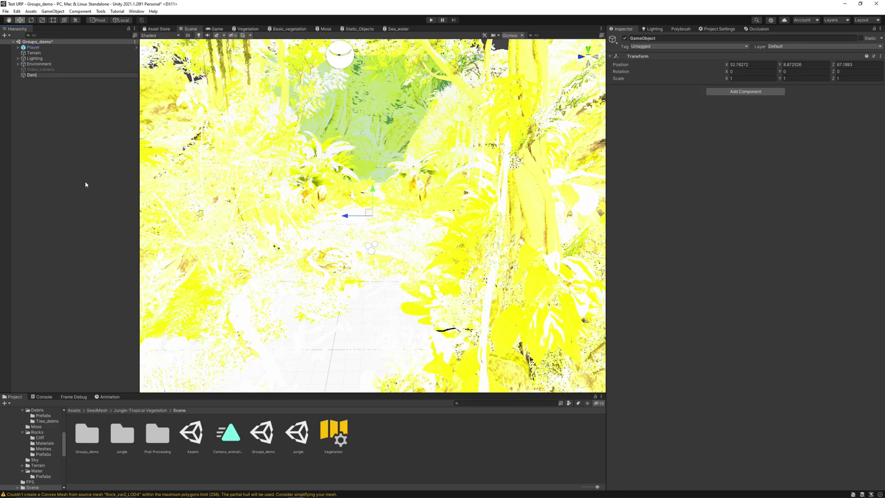
text(o_sce)
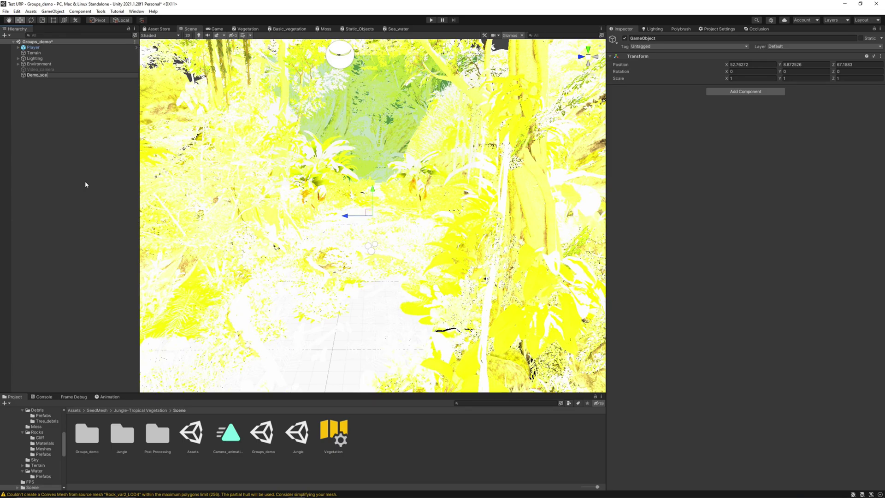
text(ne_)
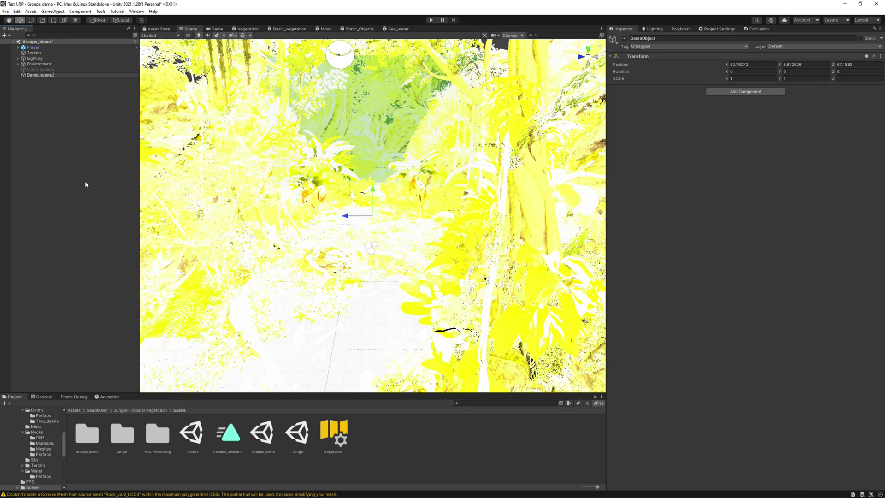
text(URP)
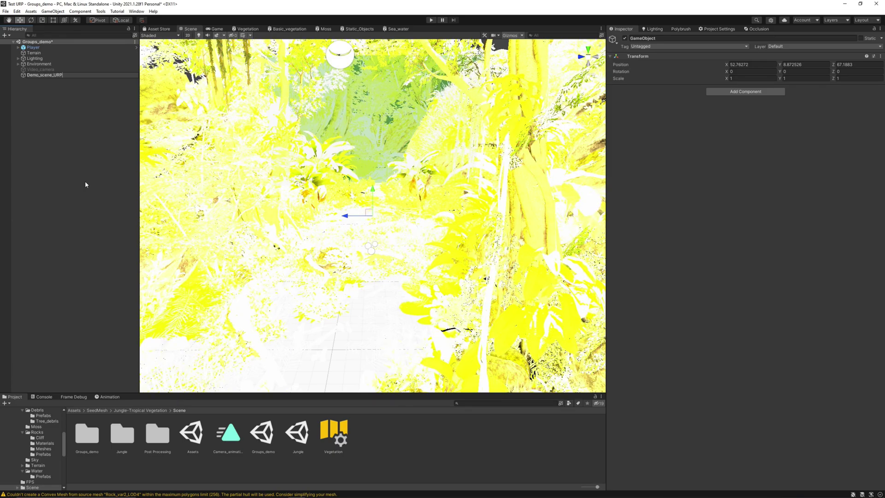
key(Return)
click(49, 87)
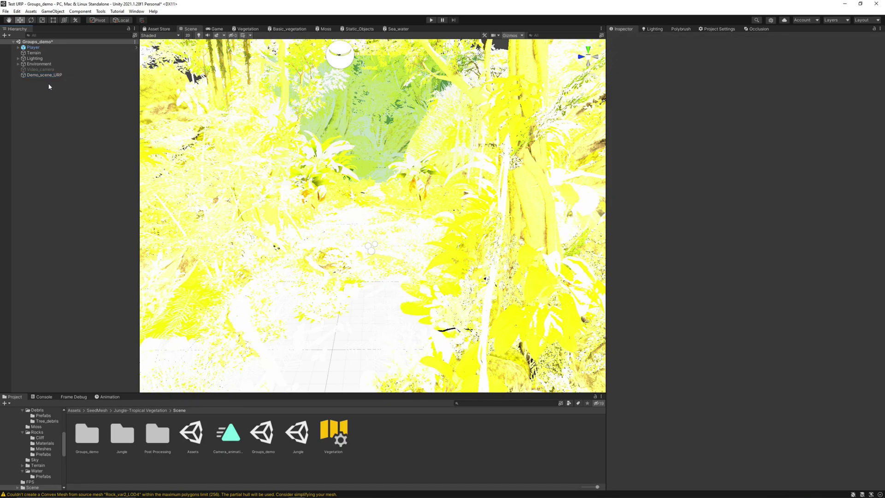
Move the Environment and Terrain objects into Demo_scene_URP as its children.
click(35, 63)
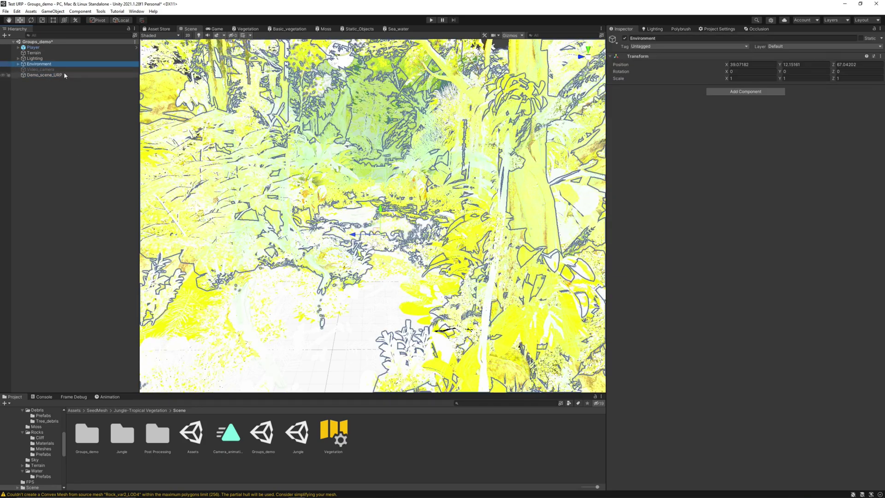
drag(30, 64, 48, 76)
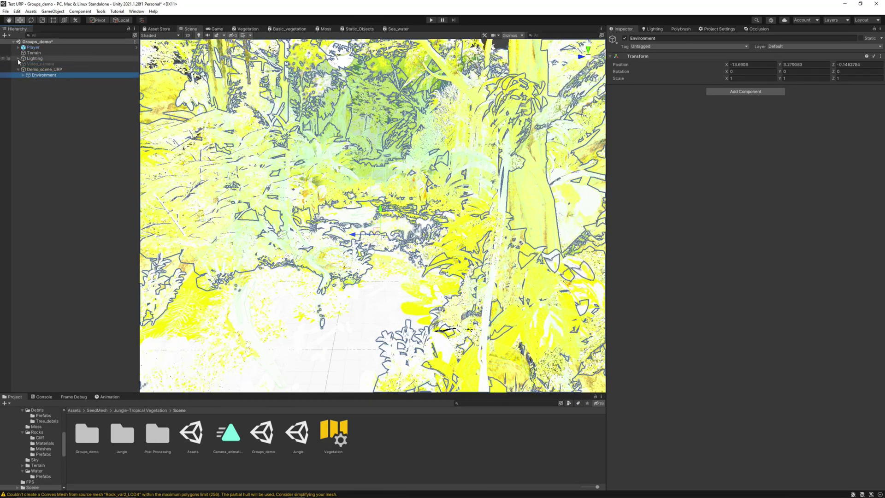
click(33, 53)
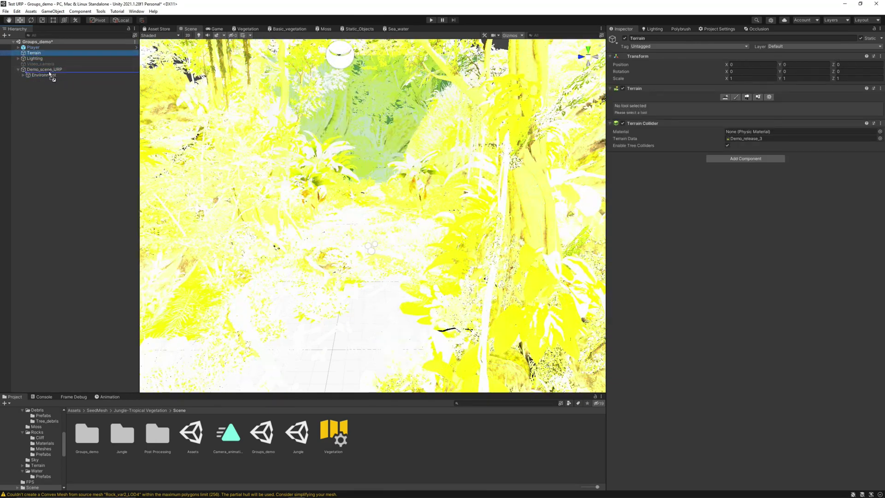
drag(49, 74, 44, 69)
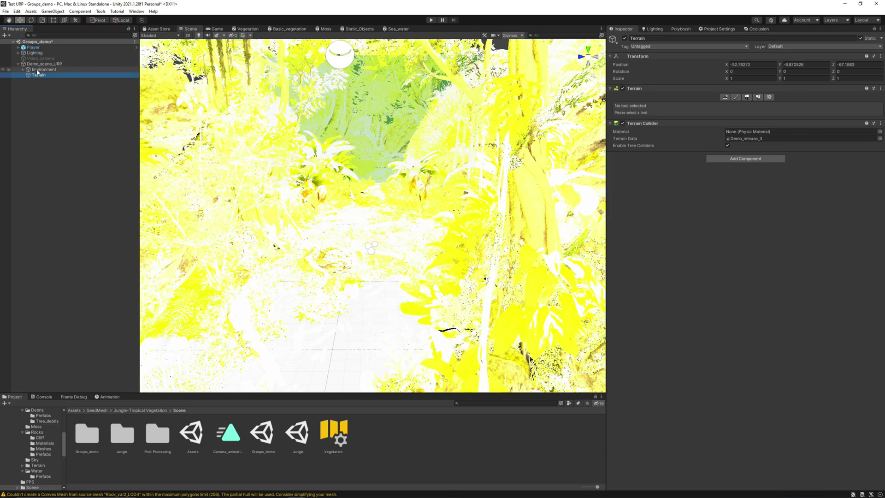
Move Light_probes_Center and Light_probes_S2 out of the Lighting group into Demo_scene_URP.
click(19, 53)
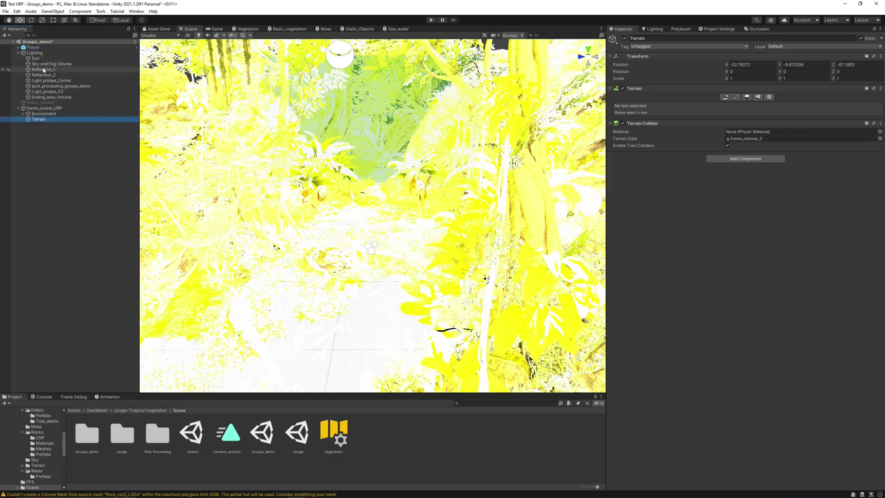
click(51, 92)
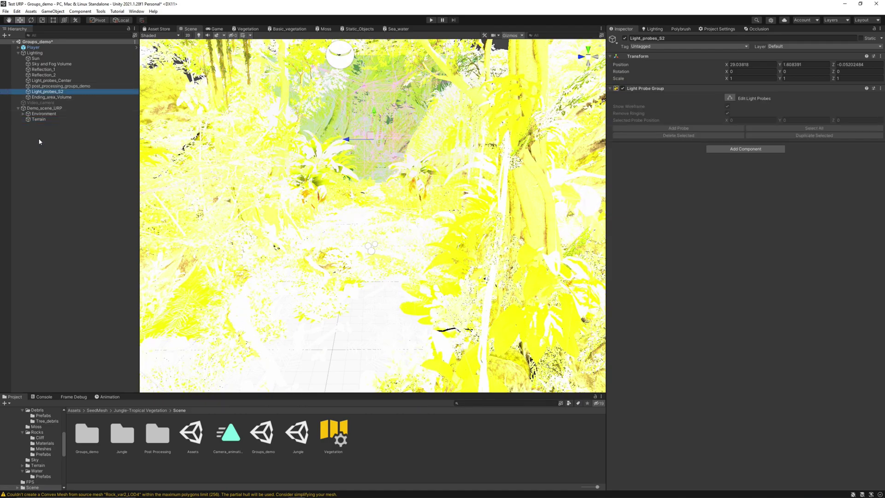
ctrl+click(50, 81)
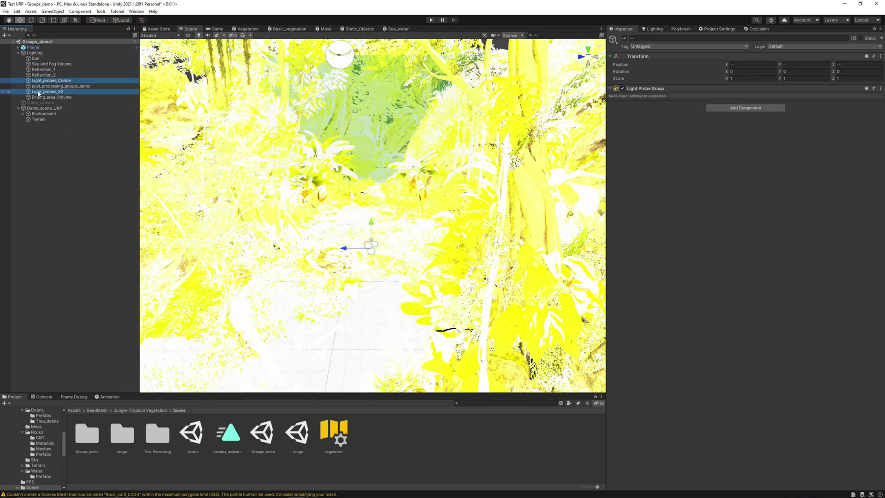
drag(38, 83, 40, 113)
click(18, 97)
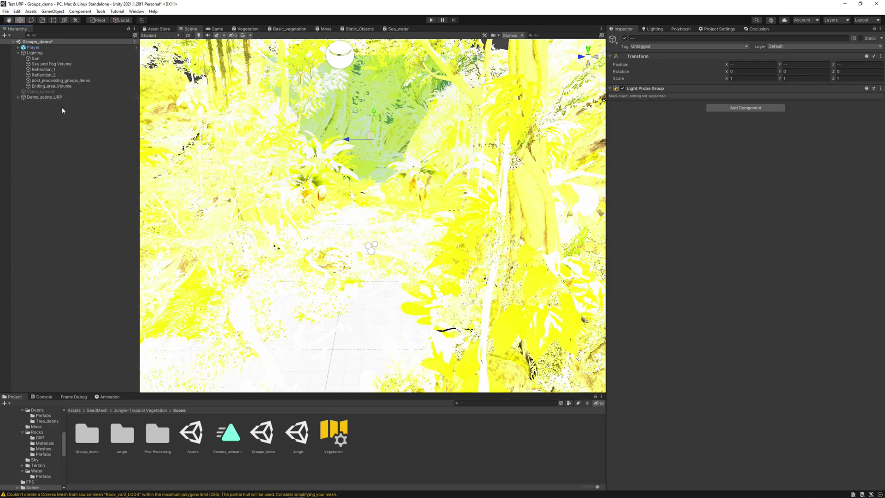
Open the Jungle-Tropical Vegetation package's Environment folder and select the Demo_scene_URP object.
click(97, 410)
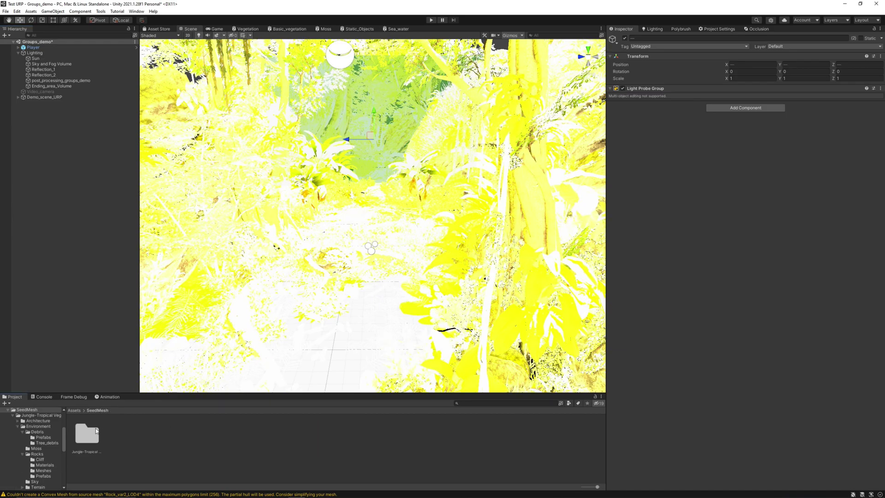
double_click(89, 442)
double_click(128, 441)
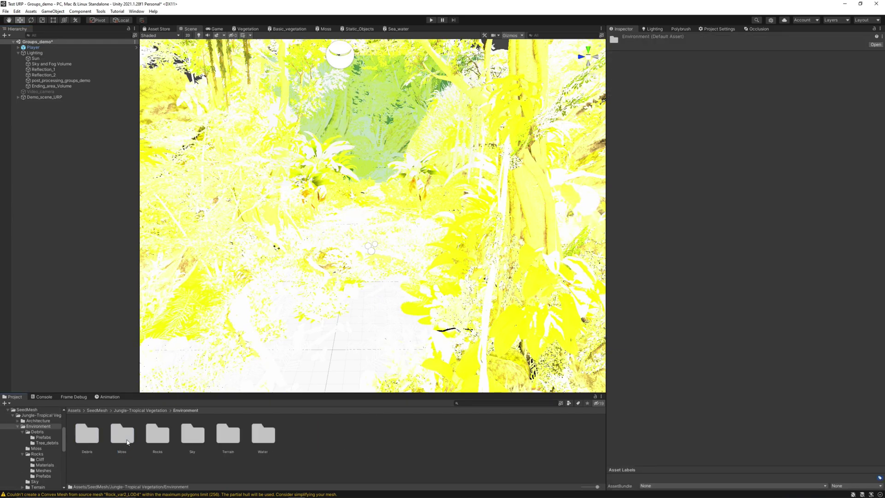
click(31, 97)
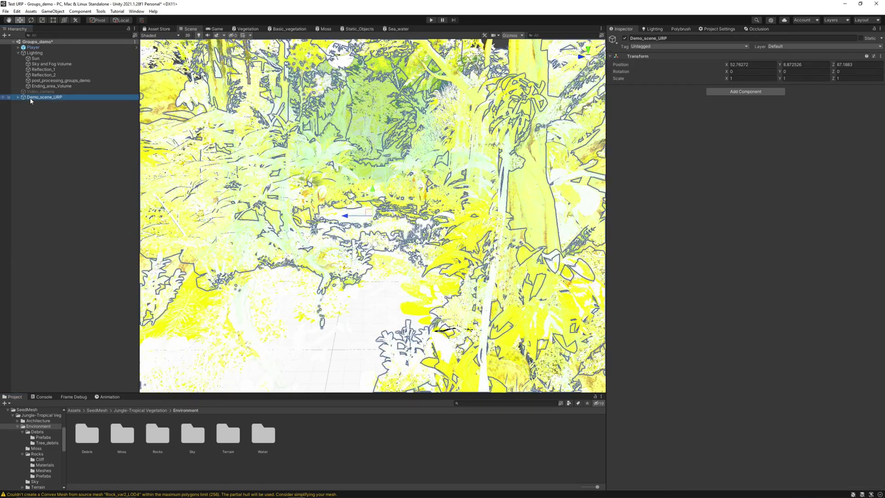
Examine the whole demo environment in the Scene view for objects with broken magenta materials.
alt+drag(305, 153, 421, 242)
middle_drag(421, 242, 378, 220)
scroll(378, 220, up, 3)
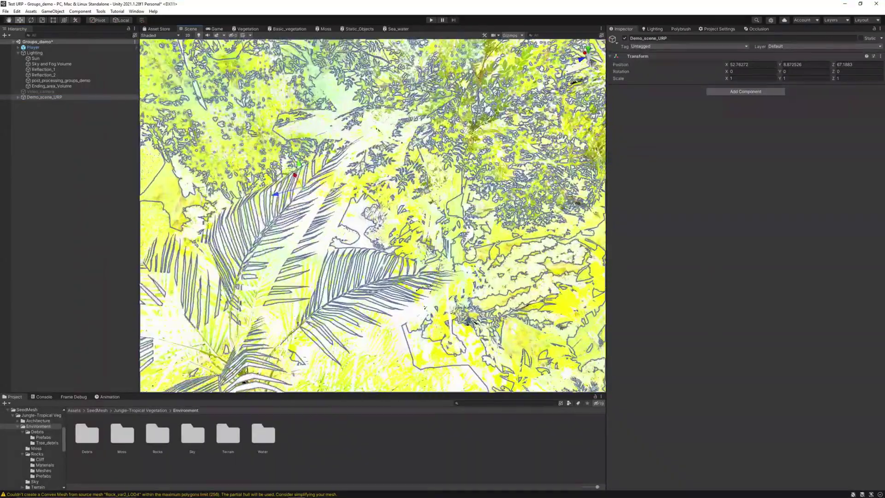
scroll(378, 220, down, 8)
scroll(378, 220, down, 9)
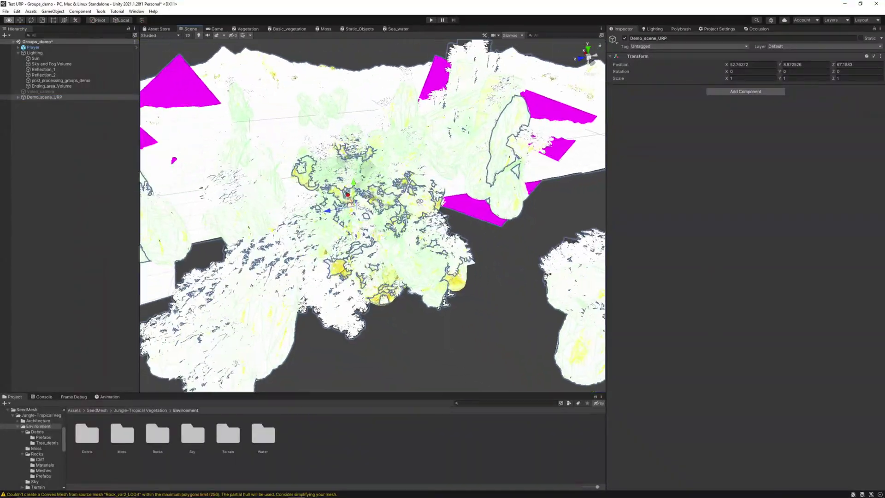
scroll(418, 224, up, 6)
scroll(418, 224, up, 8)
alt+drag(418, 225, 600, 362)
key(w)
right_drag(460, 242, 537, 209)
alt+drag(419, 208, 422, 225)
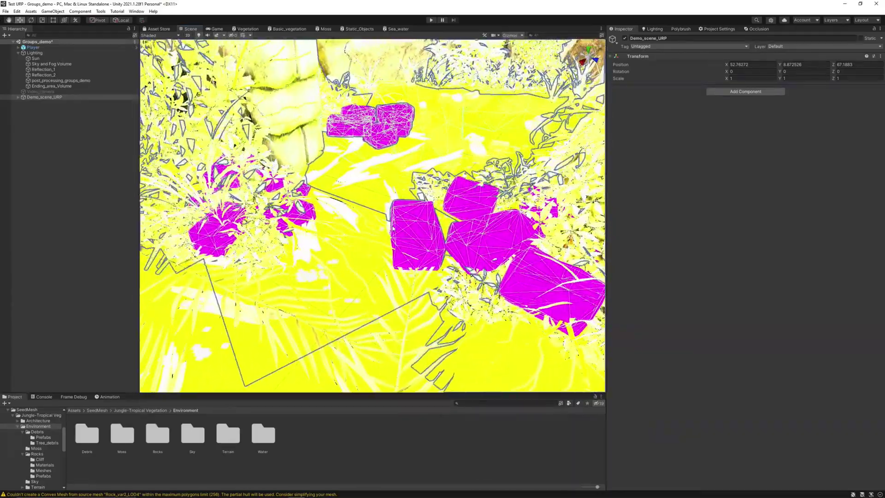
Select the magenta stone debris object and set its Arch_debris material's shader to Shader Graphs/Static_Objects.
click(422, 225)
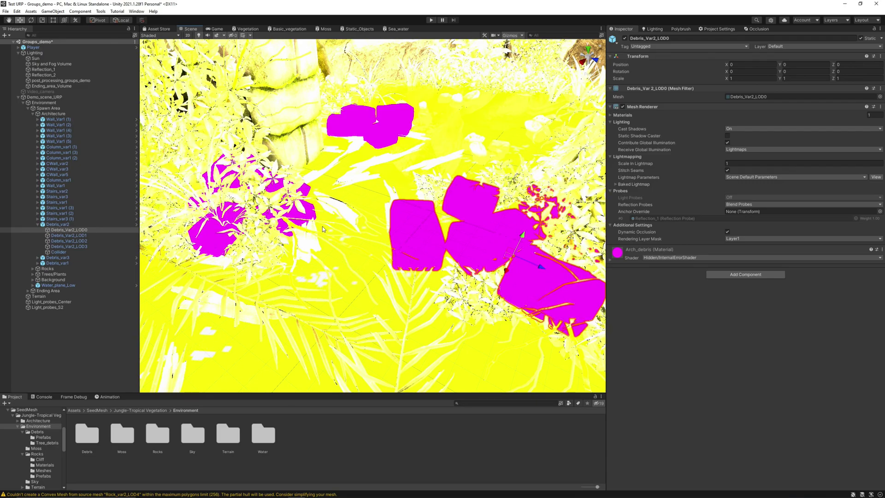
key(s)
right_drag(323, 229, 395, 226)
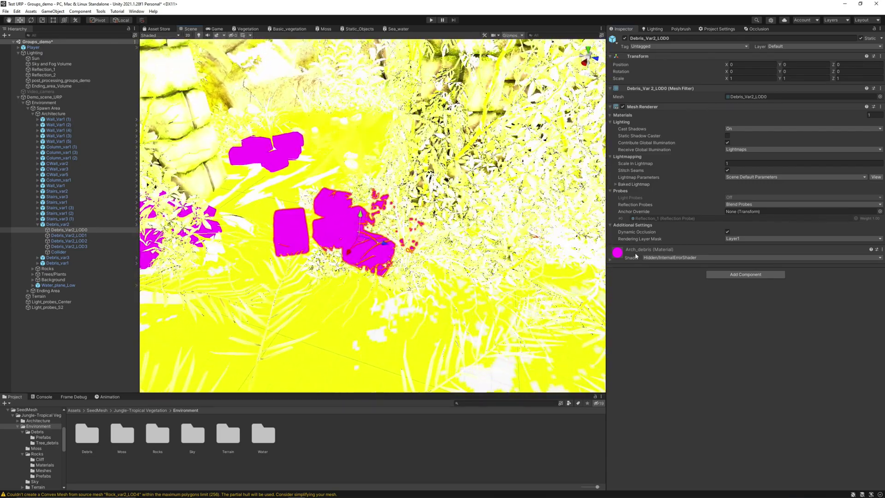
click(664, 257)
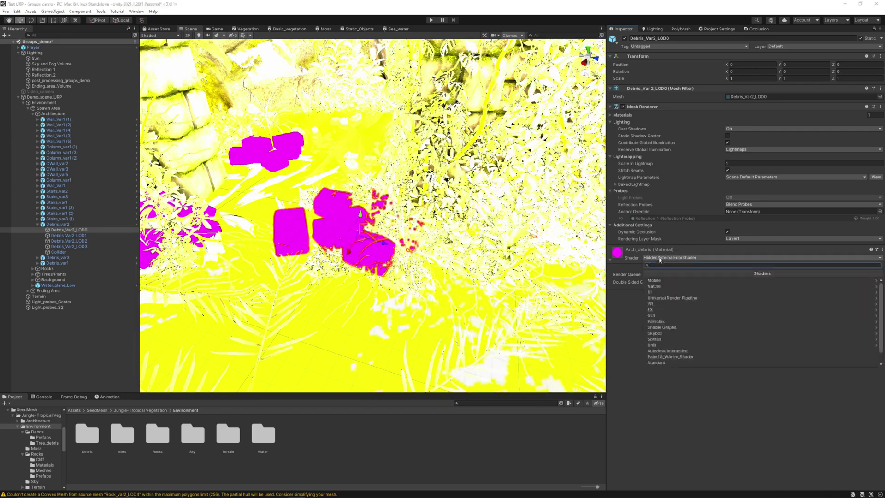
click(671, 327)
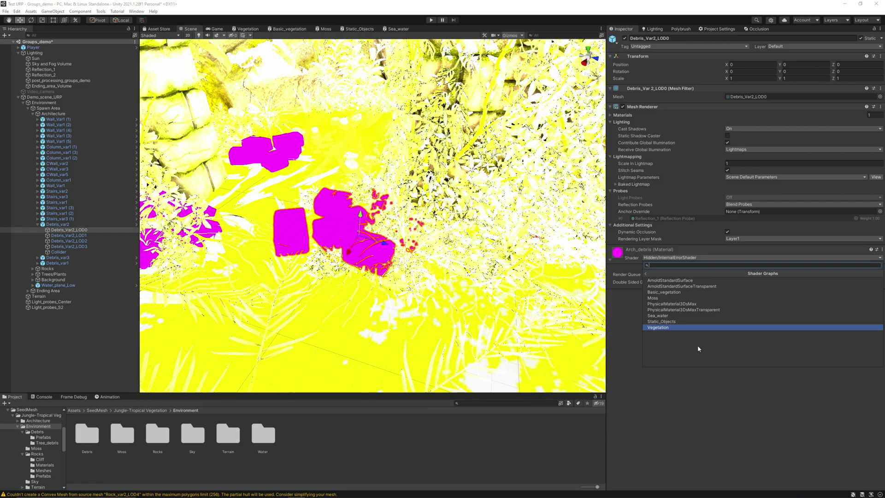
click(662, 322)
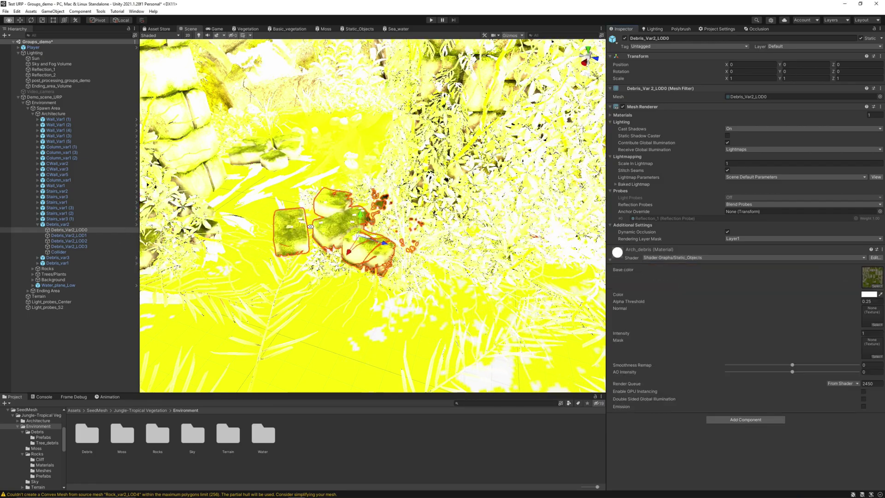
Assign the debris normal map and green mask texture to the Normal and Mask slots of the Arch_debris material.
alt+drag(399, 183, 309, 228)
click(867, 276)
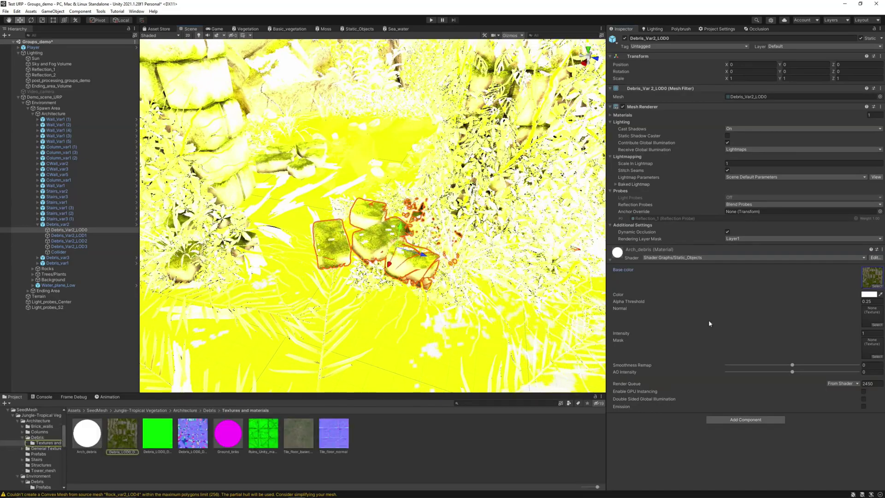
drag(192, 436, 873, 317)
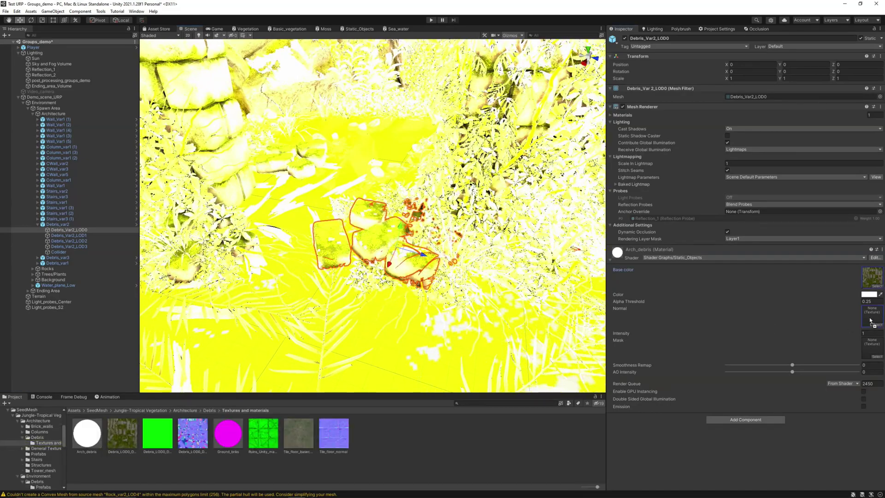
drag(882, 351, 872, 349)
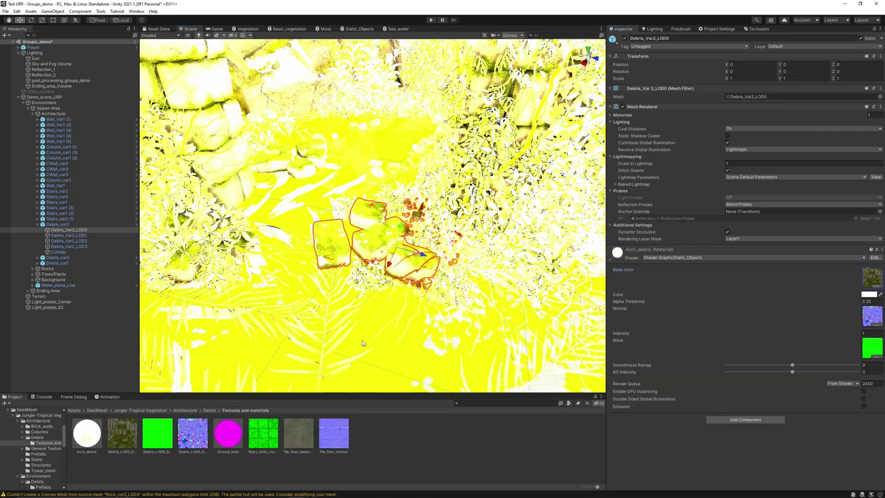
Save the Demo_scene_URP object as a prefab in the package's Environment folder.
scroll(377, 278, down, 5)
right_drag(377, 278, 408, 199)
click(391, 118)
right_drag(392, 119, 416, 202)
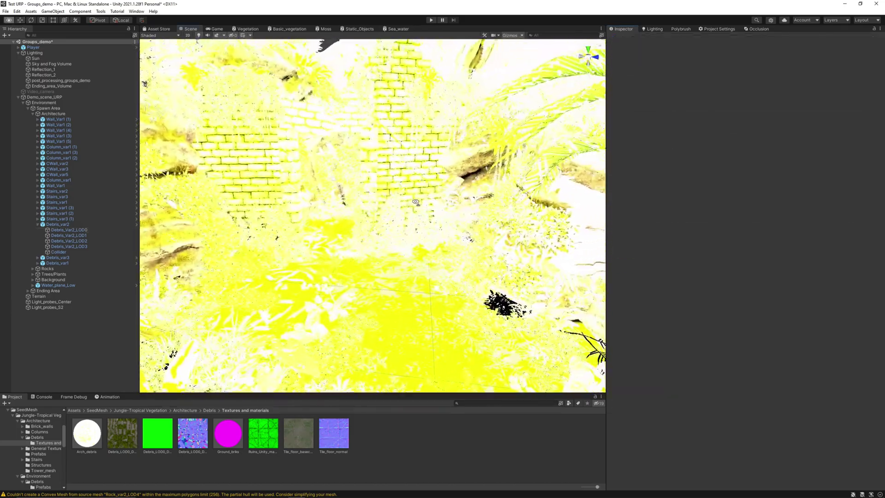
click(18, 97)
click(44, 97)
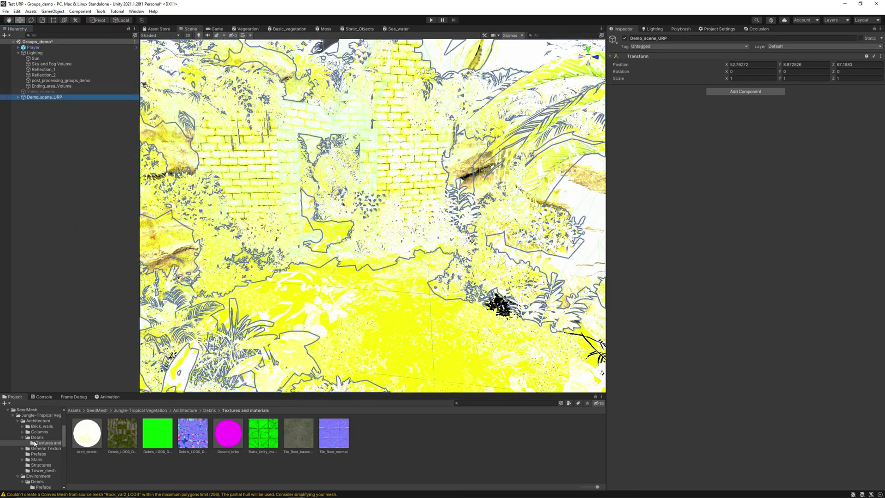
click(38, 477)
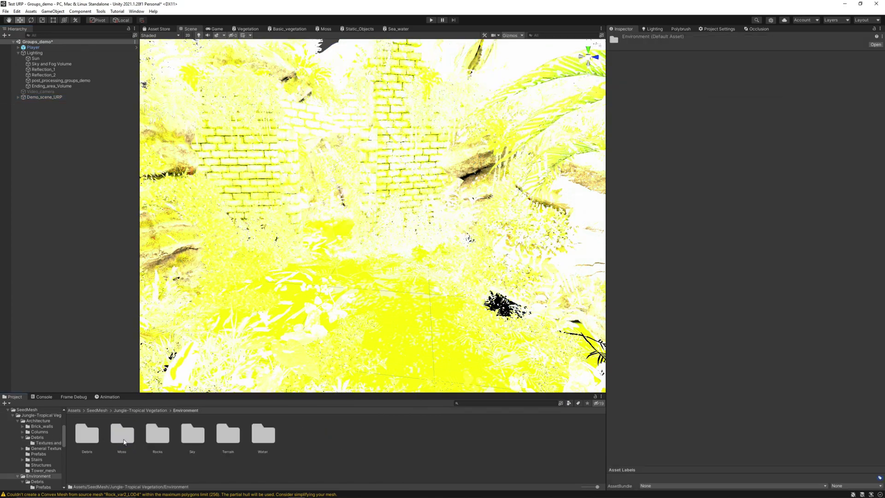
click(39, 97)
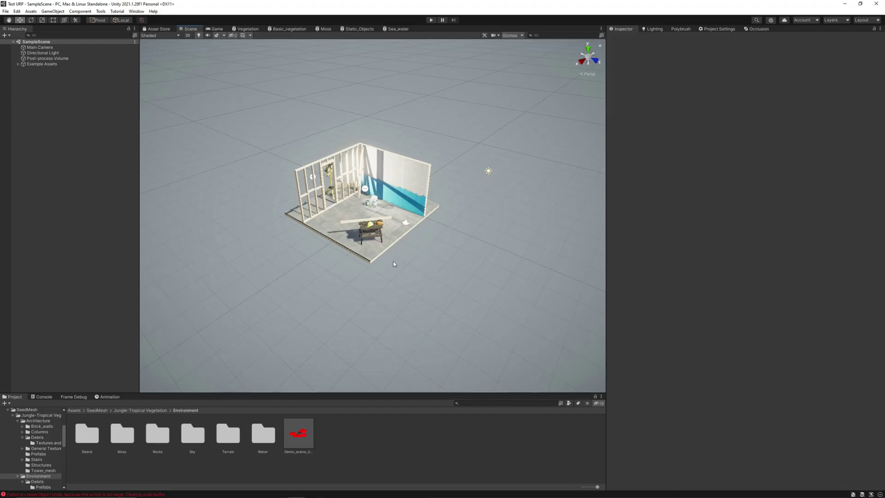
Inspect the Demo_scene_URP prefab asset and the Post-process Volume object in SampleScene.
scroll(389, 273, up, 3)
alt+drag(392, 274, 432, 283)
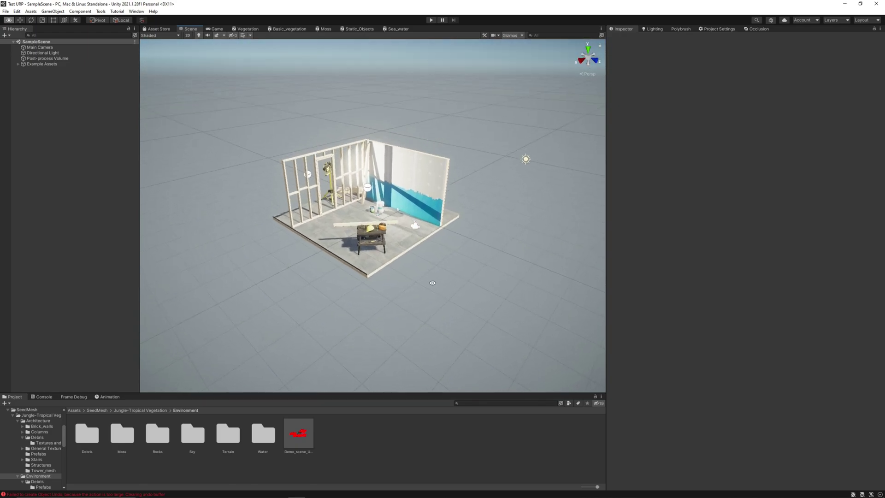
click(300, 433)
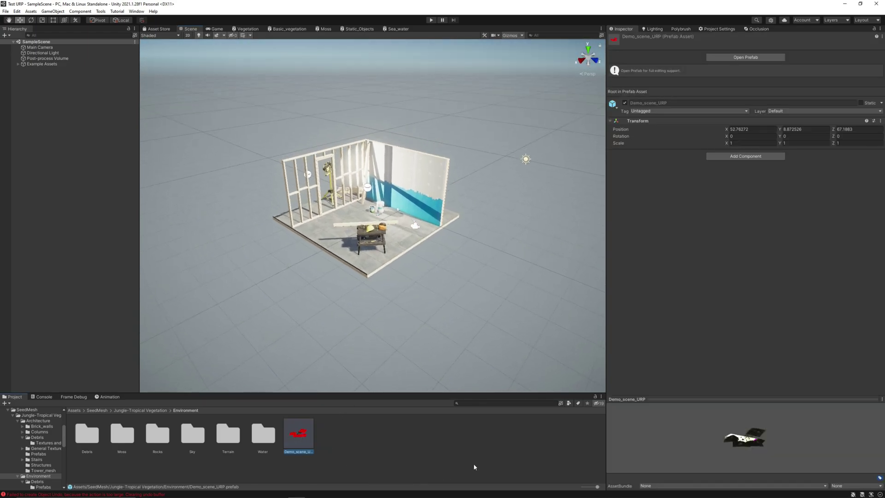
drag(793, 436, 739, 441)
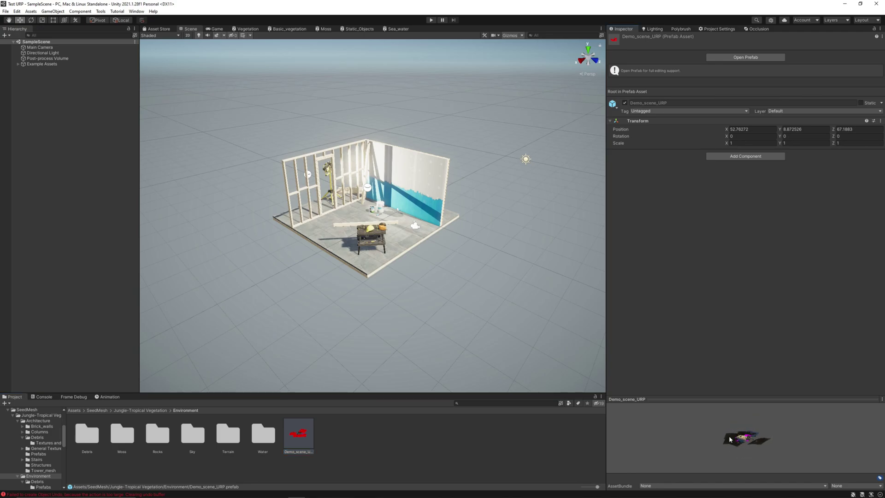
click(45, 58)
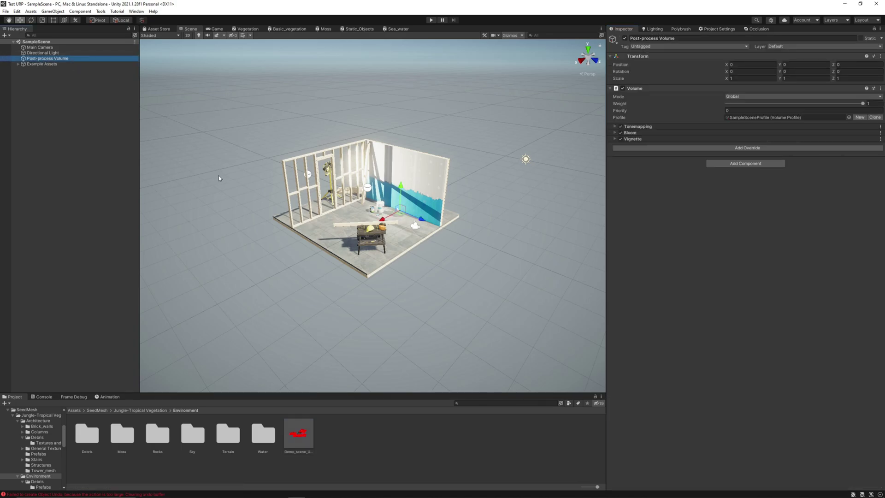
scroll(345, 278, down, 6)
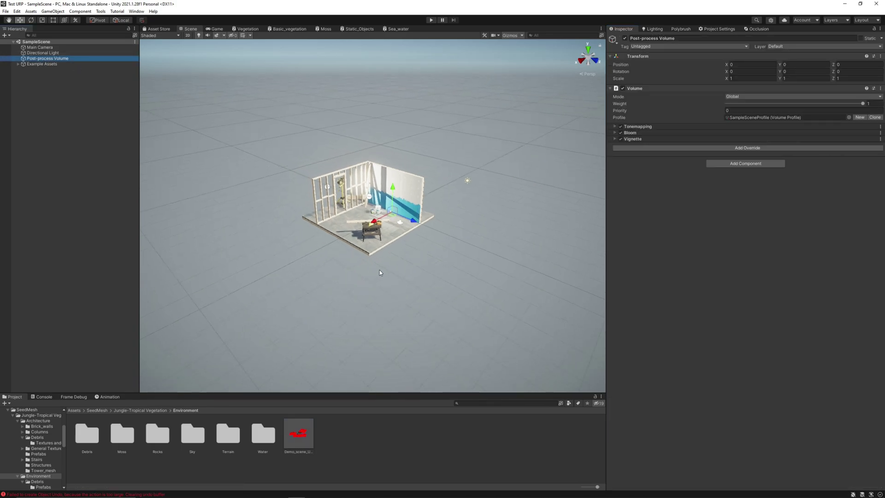
alt+drag(380, 270, 270, 226)
Deactivate the Example Assets object and place the Demo_scene_URP prefab in SampleScene.
click(36, 64)
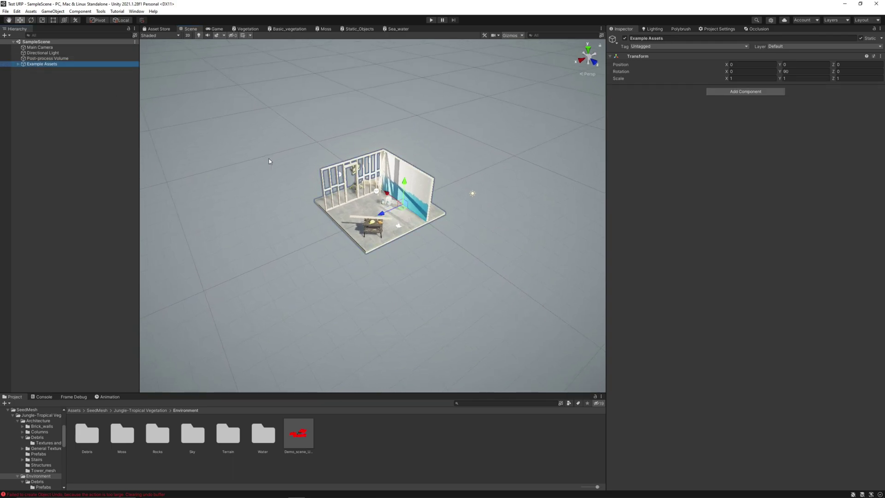
click(298, 438)
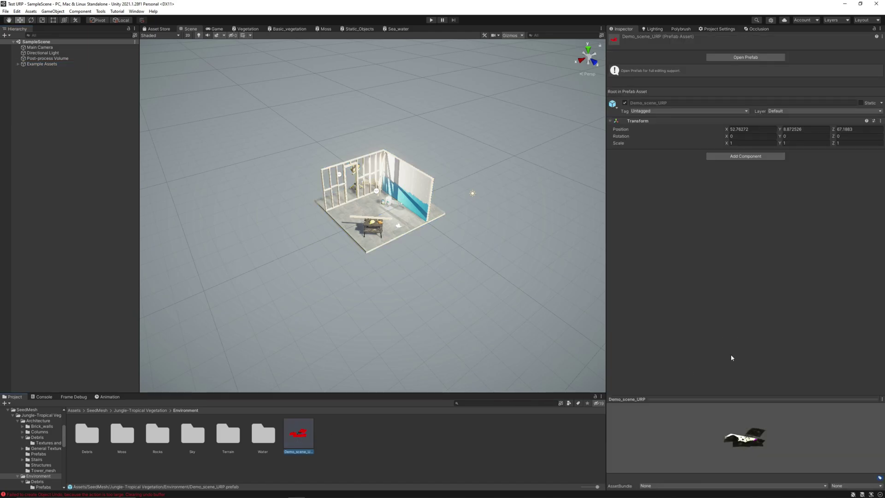
click(36, 65)
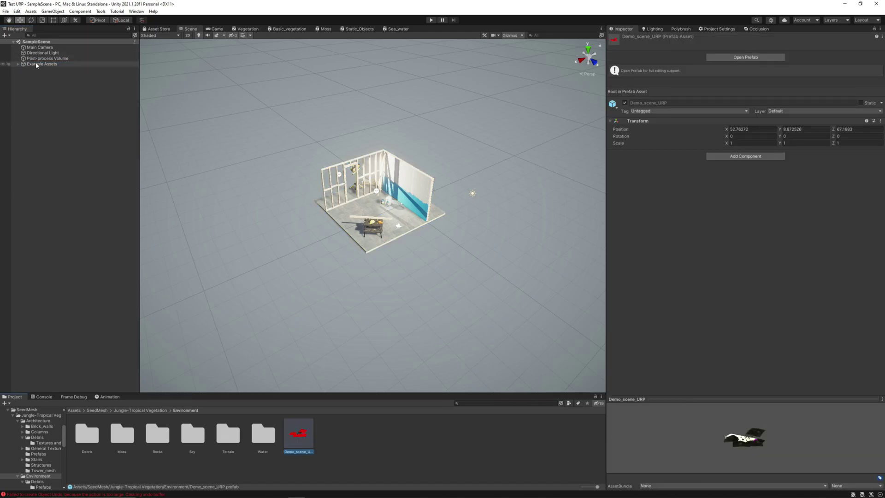
click(625, 39)
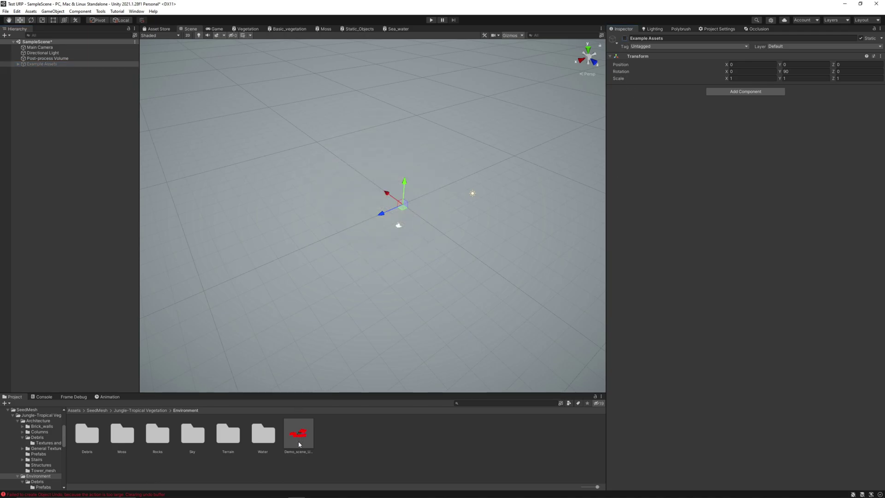
drag(299, 445, 318, 358)
Examine the placed jungle environment in the Scene view, from an overview down to the ground and vegetation.
drag(373, 203, 263, 242)
scroll(361, 252, down, 5)
click(525, 83)
scroll(516, 137, down, 3)
alt+drag(554, 171, 344, 172)
scroll(336, 208, up, 4)
alt+drag(346, 213, 336, 239)
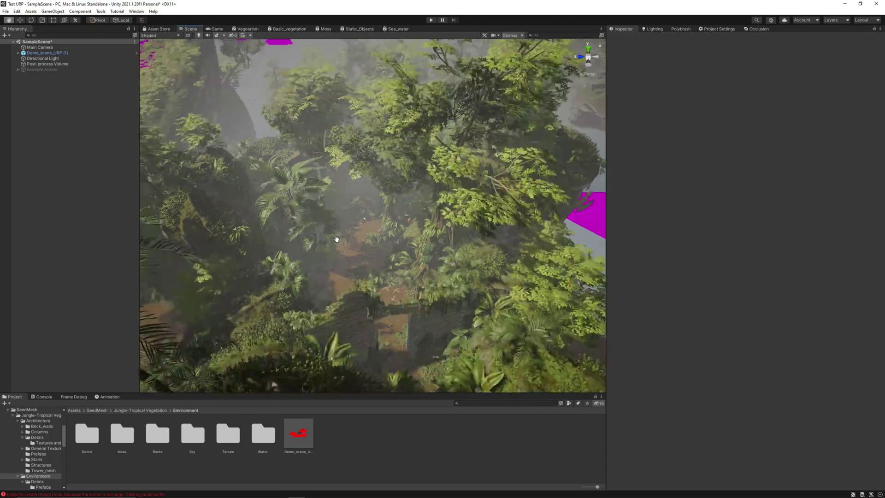
scroll(333, 216, up, 4)
right_drag(333, 216, 239, 244)
key(s)
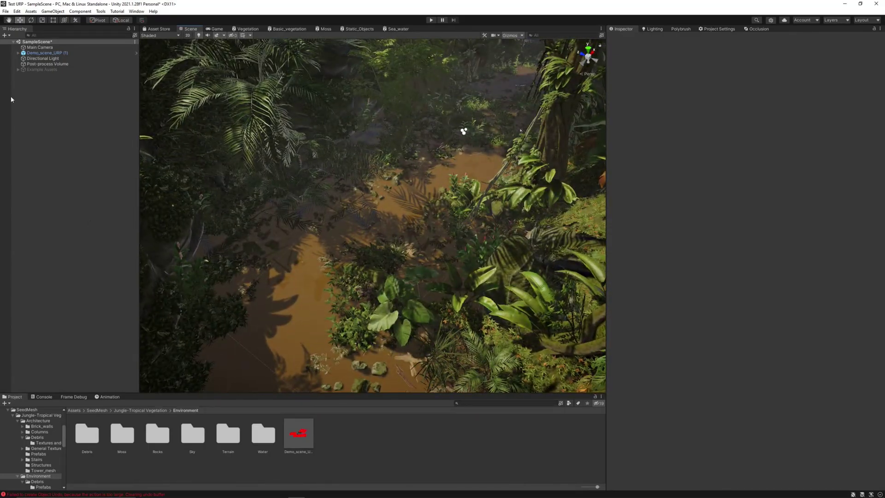
Display the terrain settings of the Terrain object inside Demo_scene_URP to check its assigned material.
click(18, 53)
click(39, 64)
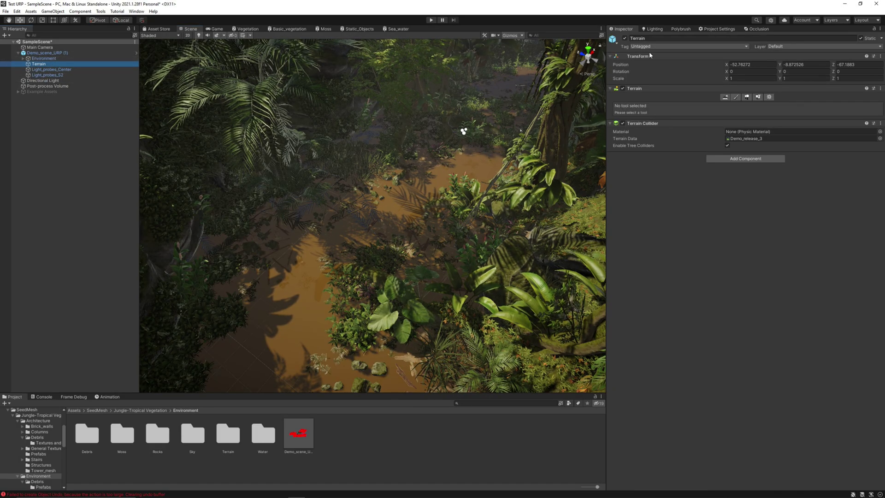
click(769, 98)
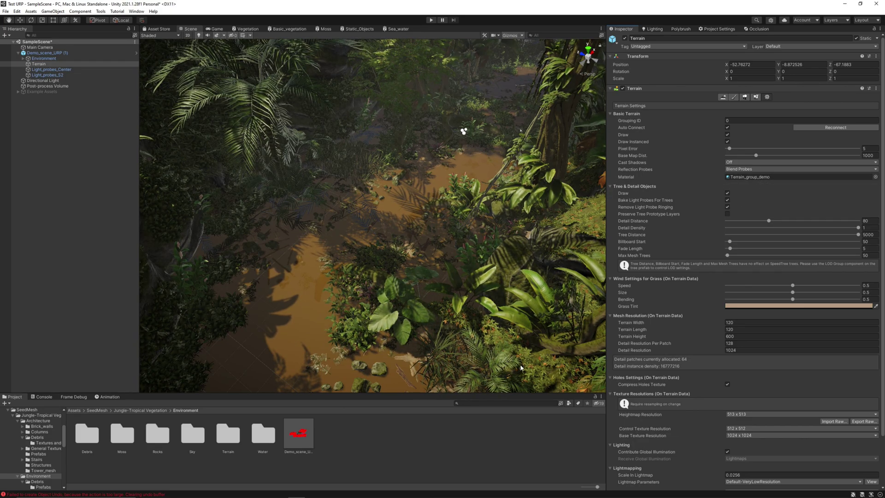
Create a new material named Terrain_URP in the package's Environment folder.
click(341, 436)
right_click(349, 435)
mouse_move(397, 261)
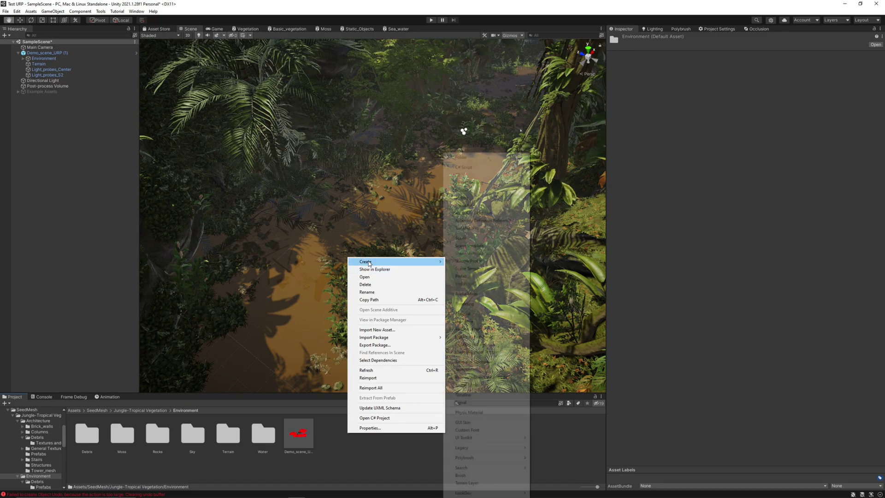
click(463, 314)
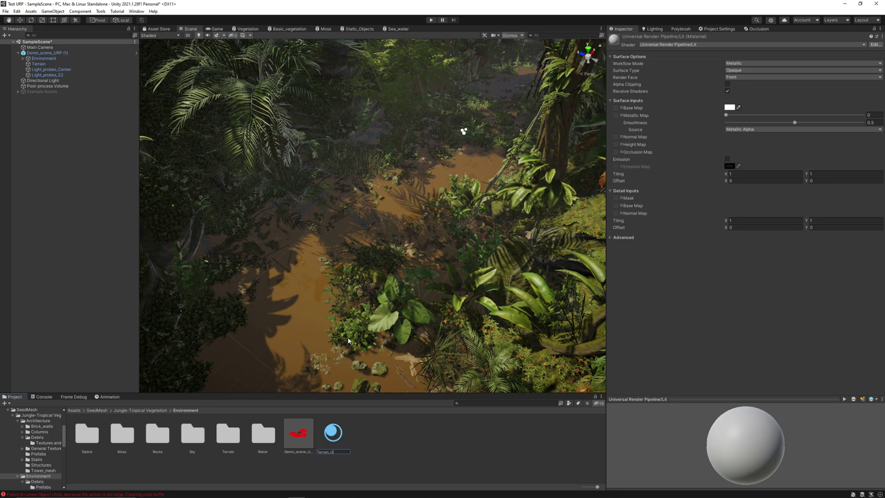
key(Return)
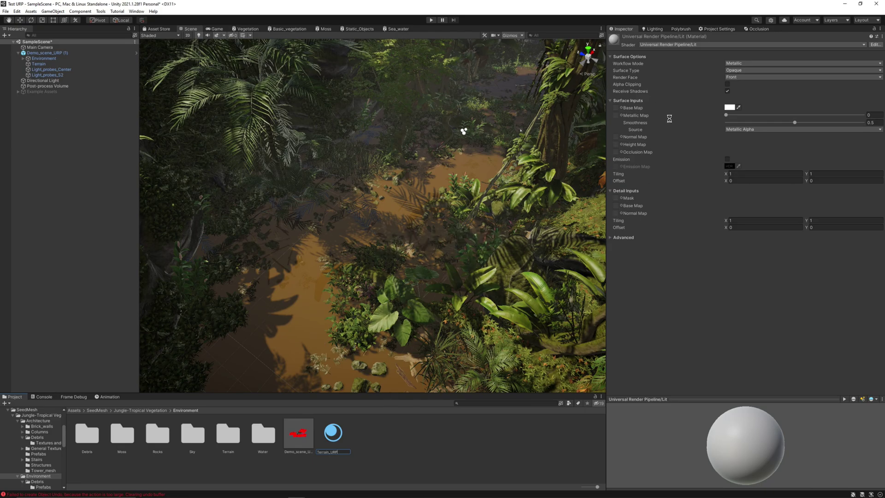
Set the Terrain_URP material's shader to Universal Render Pipeline/Terrain/Lit.
click(673, 45)
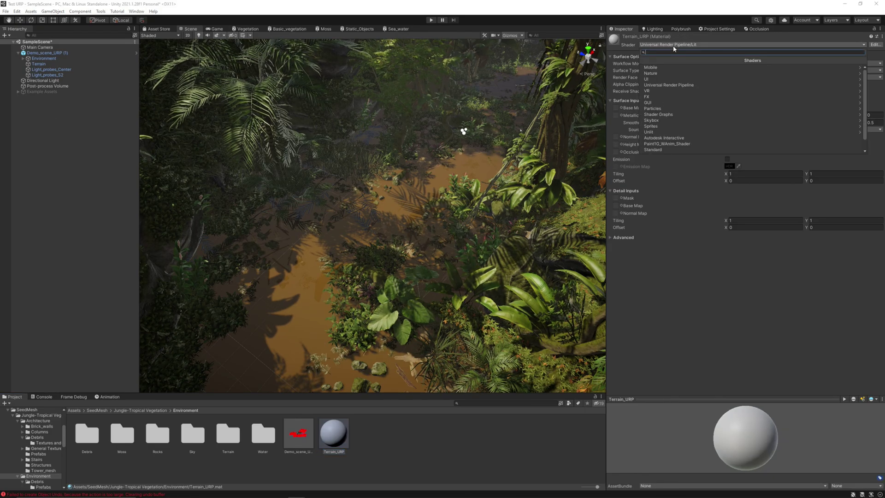
click(670, 86)
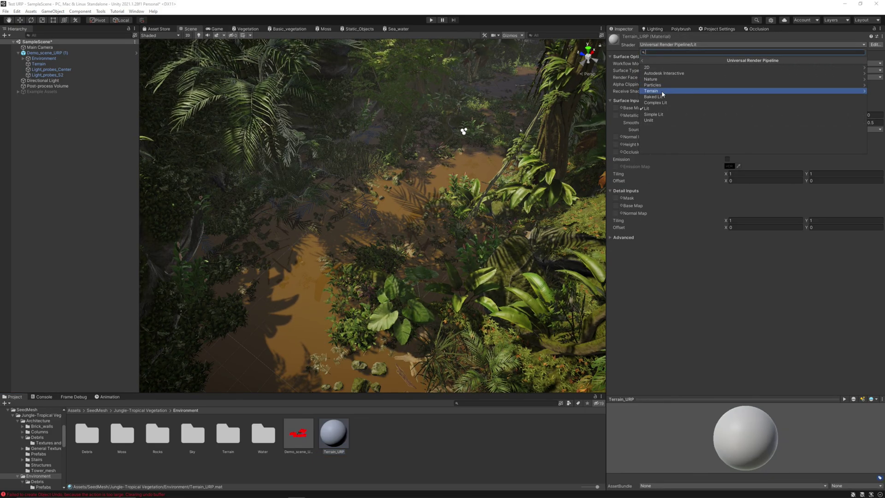
click(662, 91)
click(656, 68)
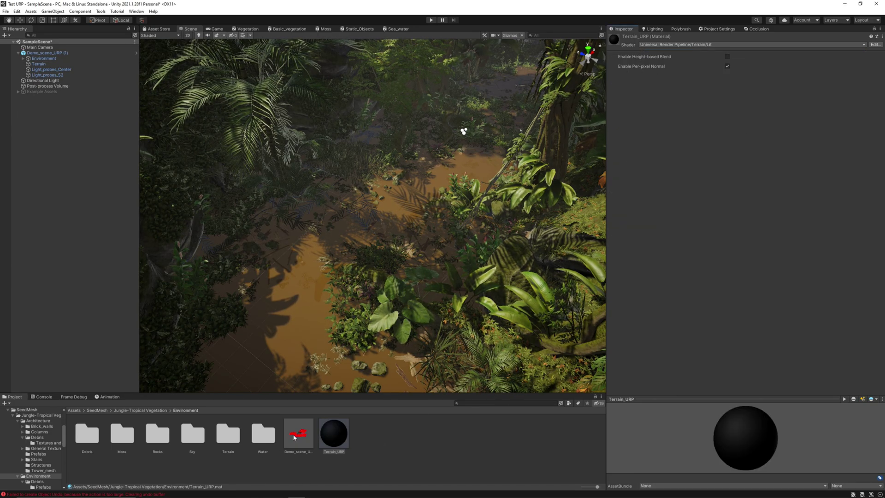
Assign the Terrain_URP material to the Terrain object and check the ground and sky in the Scene view.
click(42, 65)
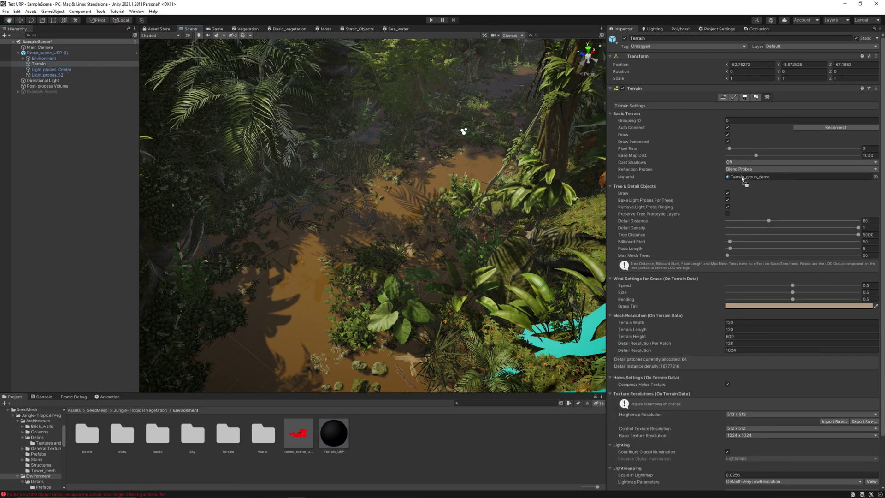
drag(742, 176, 746, 178)
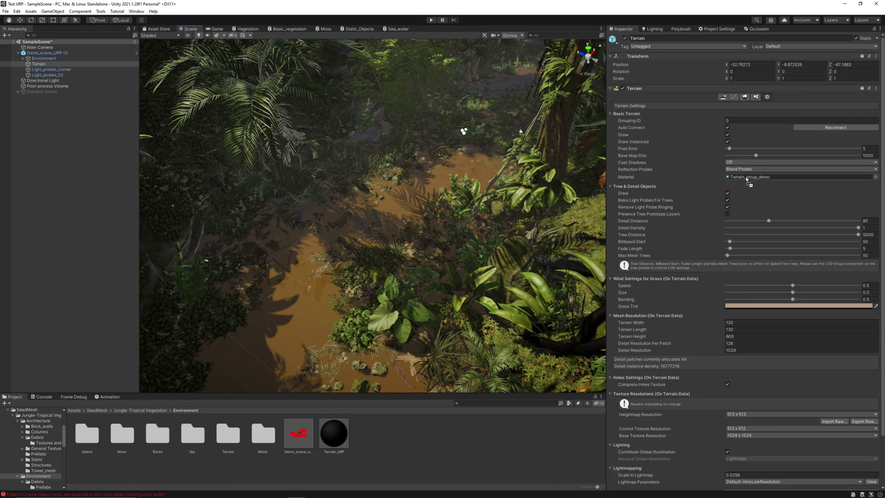
drag(542, 248, 544, 249)
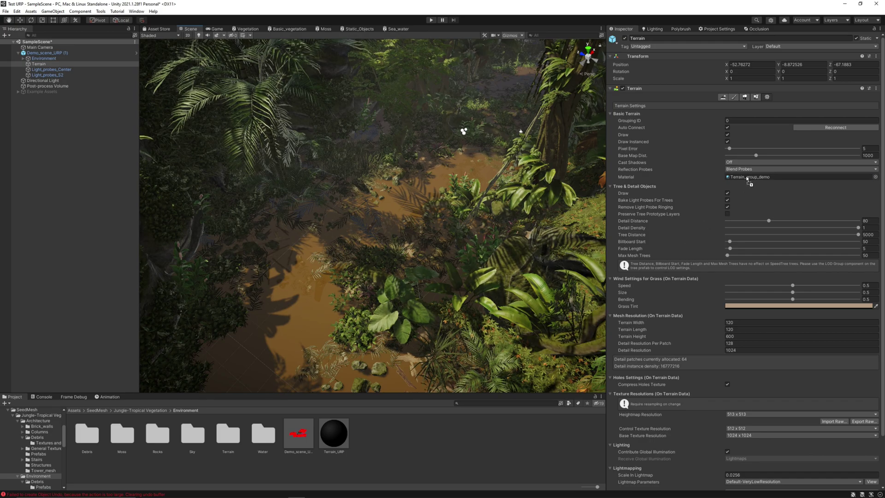
drag(746, 177, 747, 178)
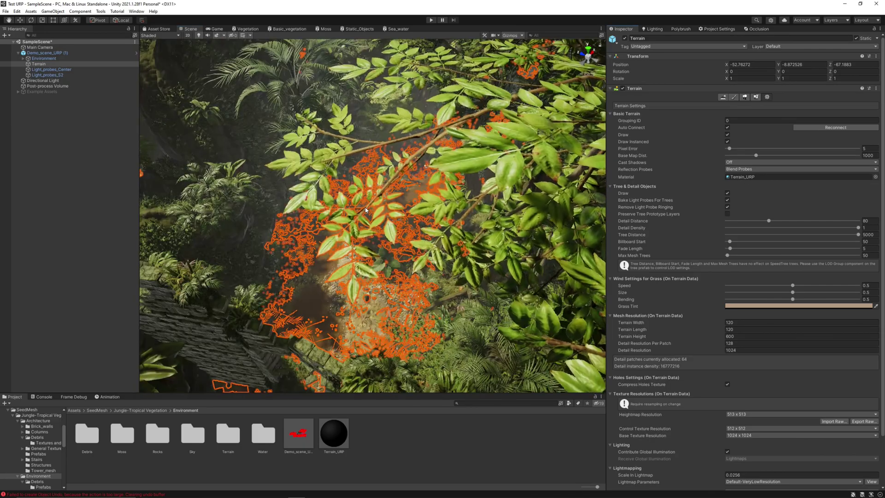
right_drag(366, 210, 415, 121)
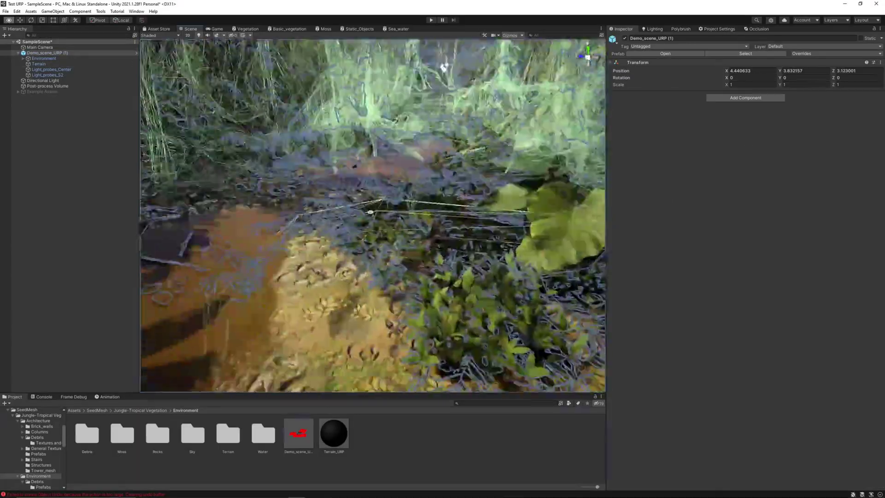
right_drag(323, 194, 332, 103)
click(344, 101)
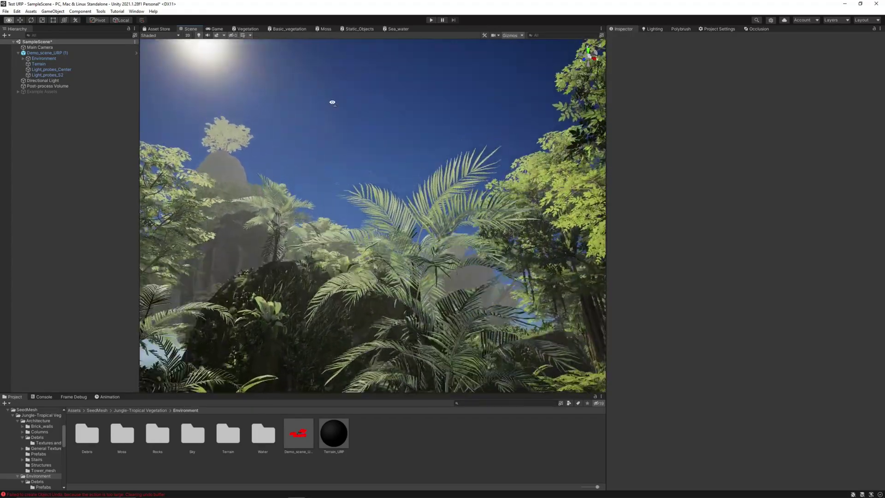
right_drag(413, 121, 436, 149)
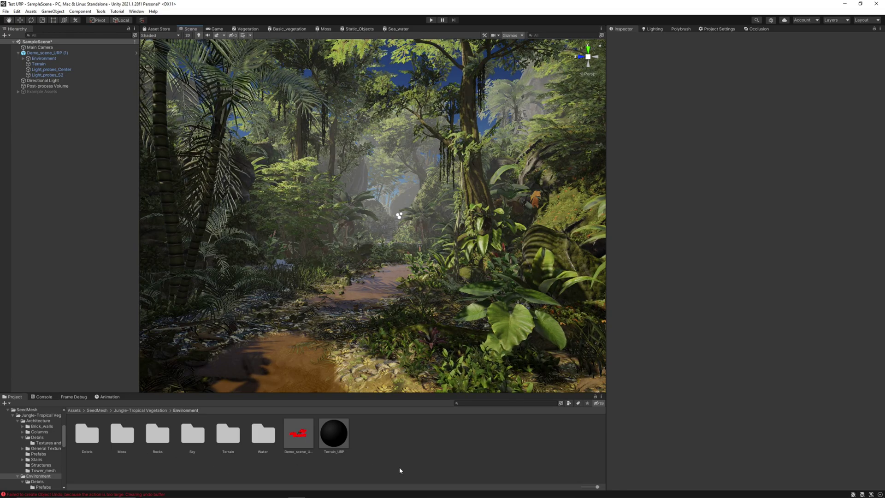
Create a new material named SKY_URP in the Environment package's Sky folder.
double_click(192, 437)
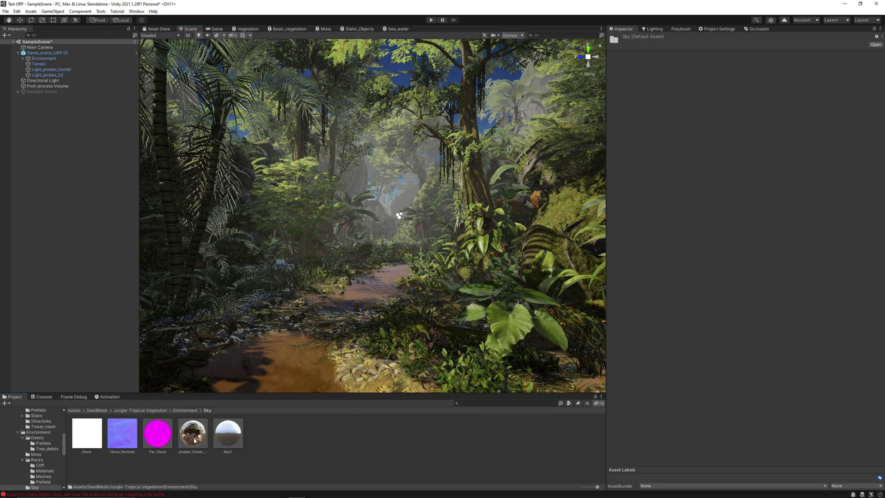
right_click(276, 440)
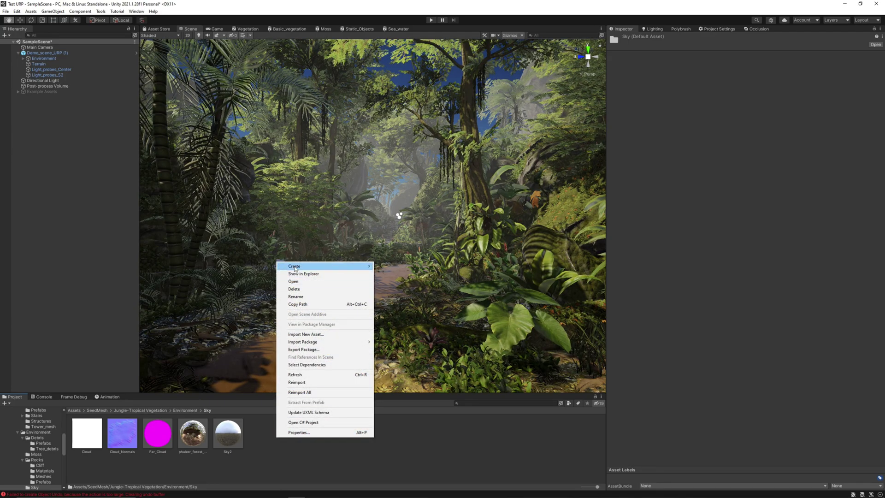
mouse_move(299, 267)
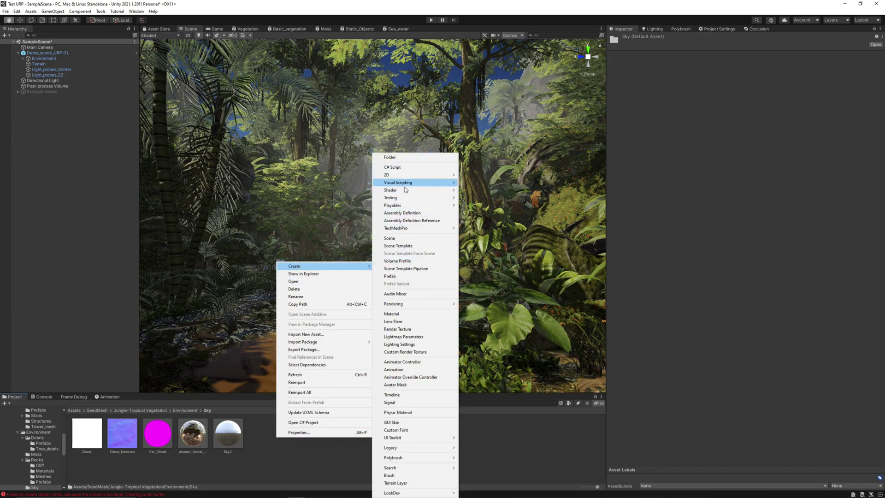
click(410, 314)
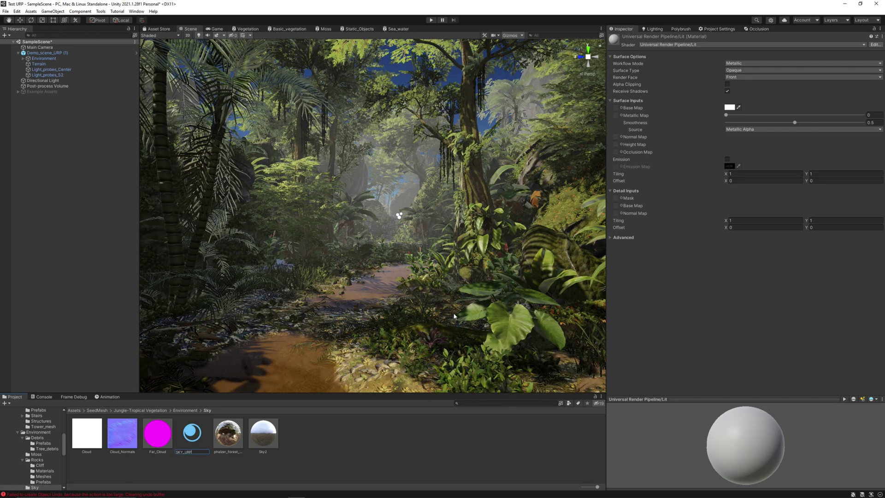
key(Return)
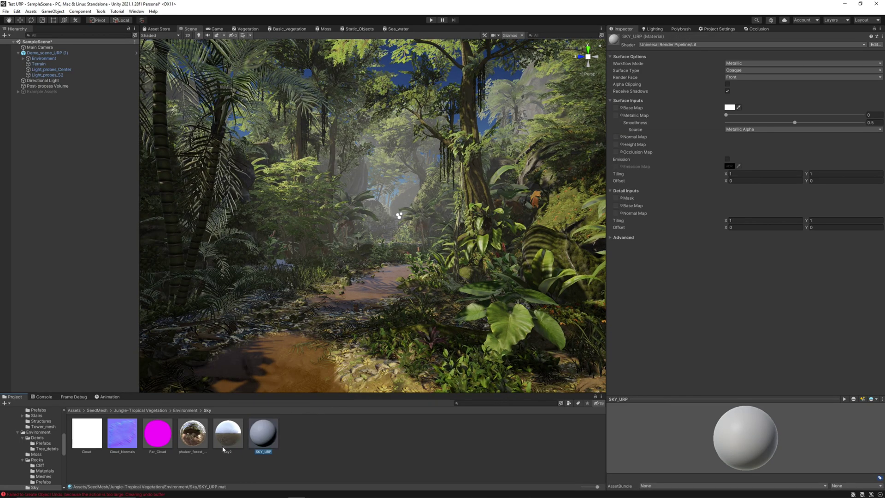
Set the SKY_URP material's shader to Skybox/Cubemap and assign the Sky2 texture as its cubemap.
click(685, 45)
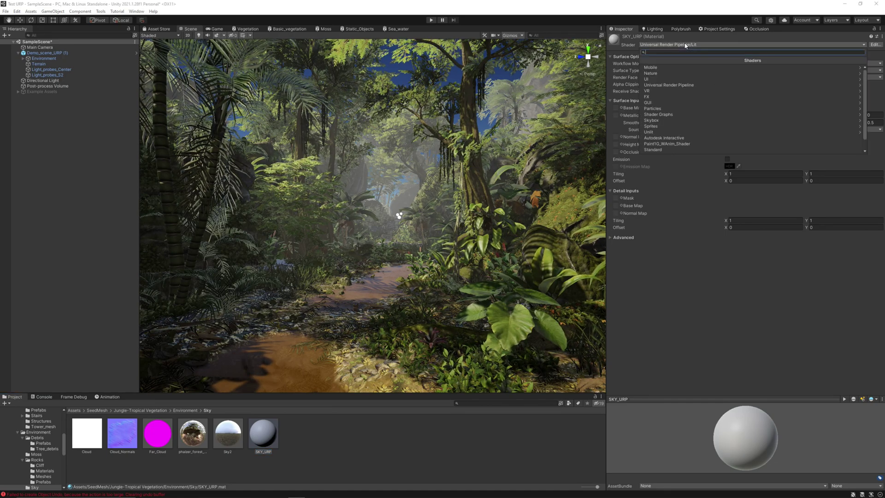
click(675, 85)
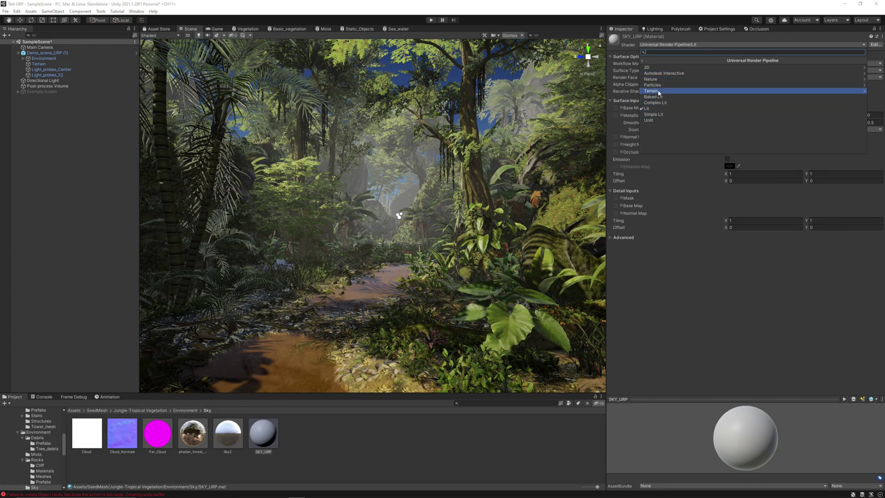
click(642, 61)
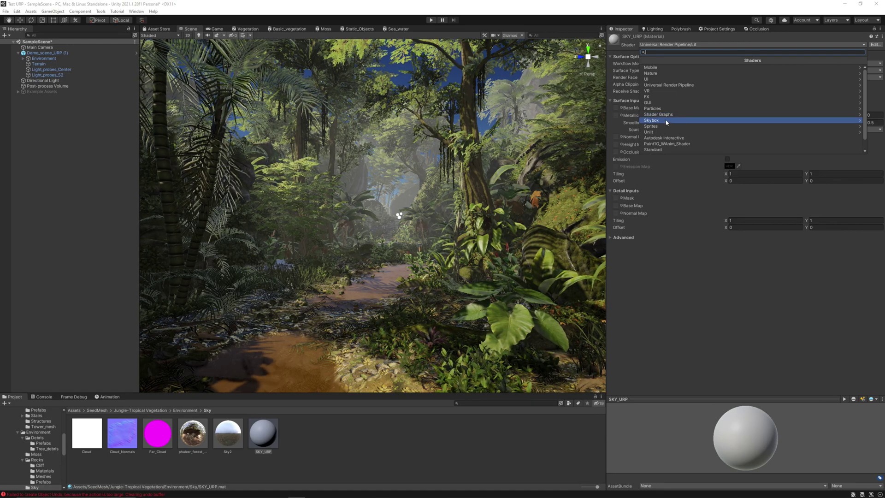
click(665, 121)
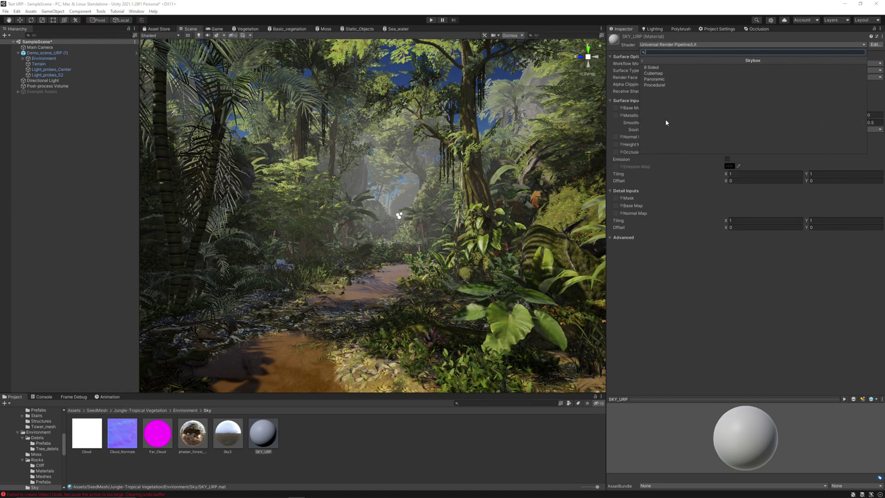
click(668, 74)
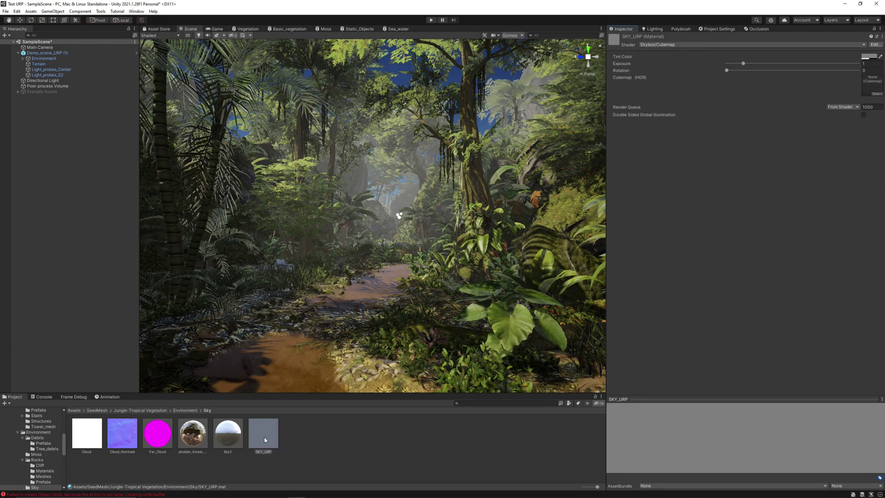
drag(226, 438, 870, 87)
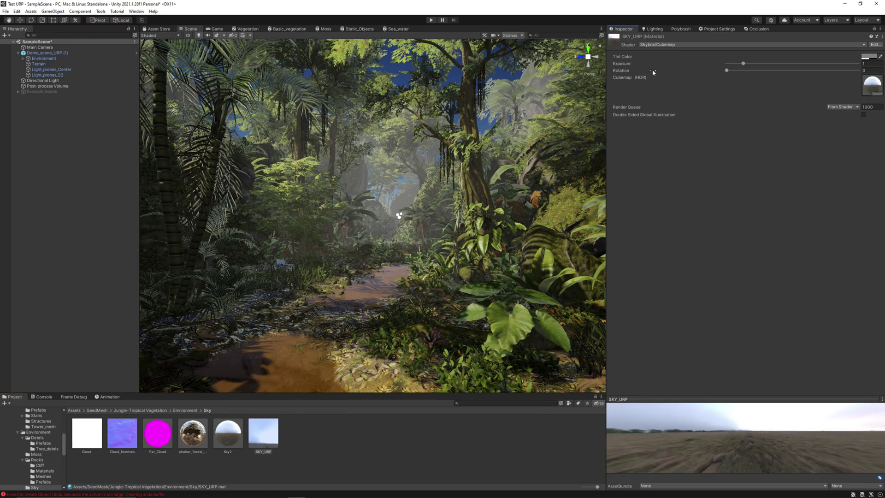
Assign SKY_URP as the skybox material in the environment lighting settings and check the sky in the Scene view.
click(662, 29)
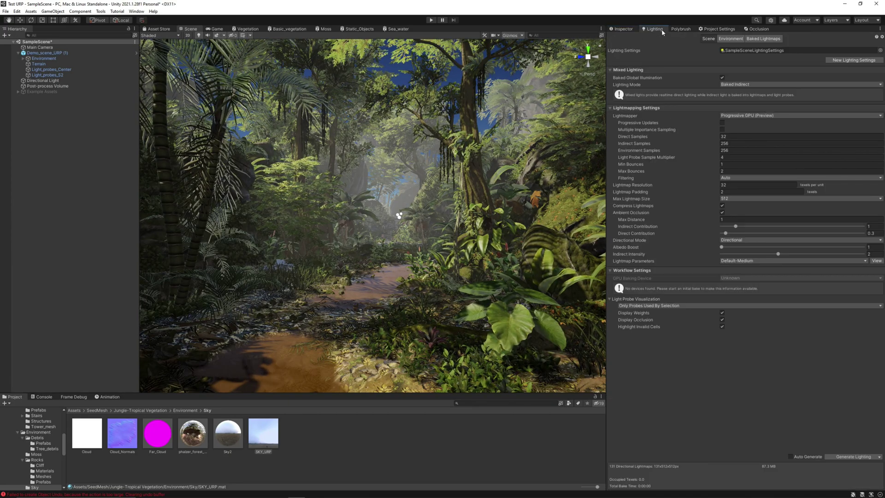
click(732, 38)
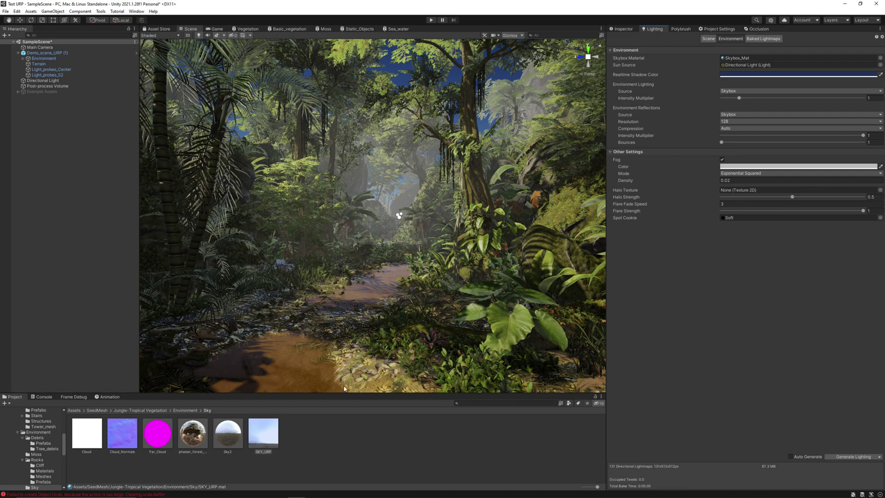
drag(806, 242, 737, 62)
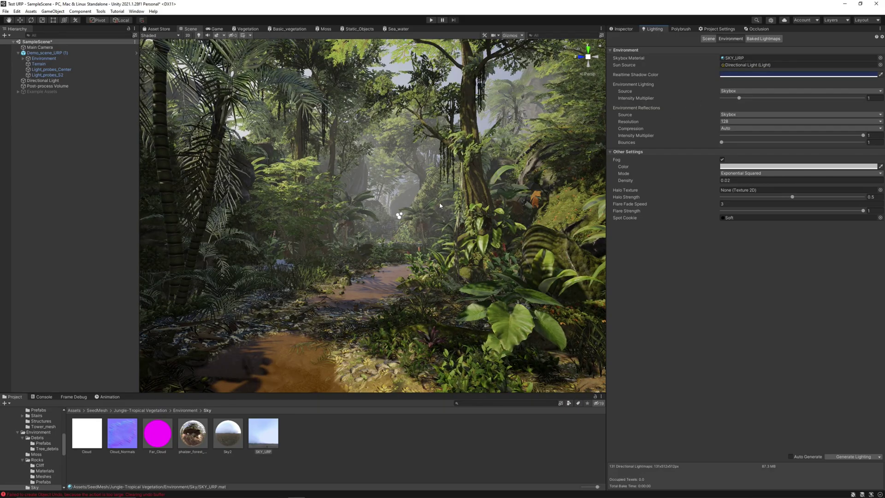
right_drag(461, 230, 403, 253)
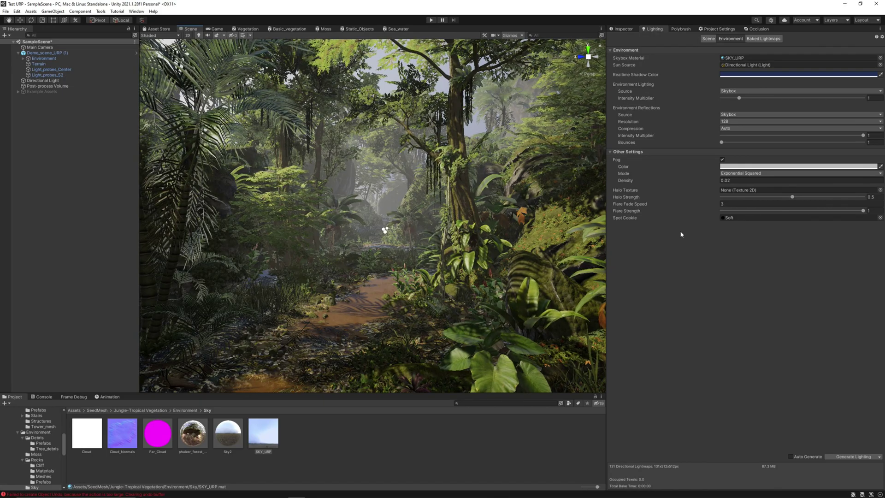
right_drag(435, 216, 350, 237)
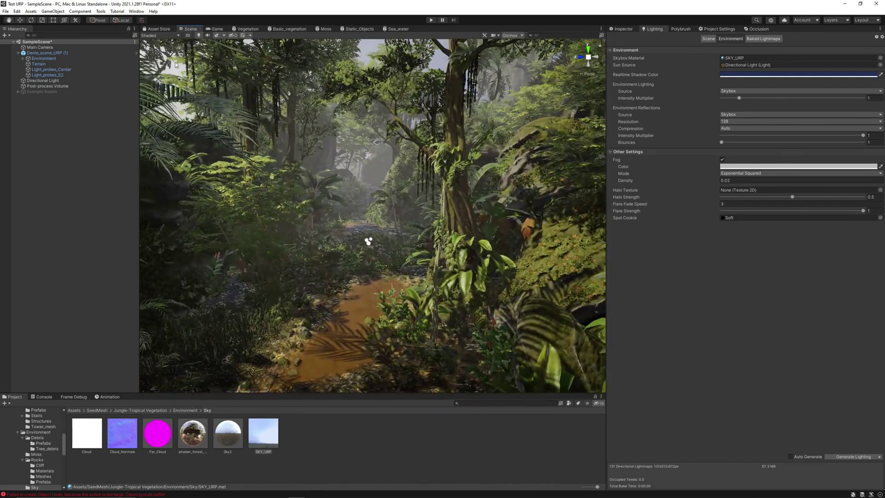
Create an empty game object in SampleScene and name it Reflections.
click(52, 12)
click(58, 19)
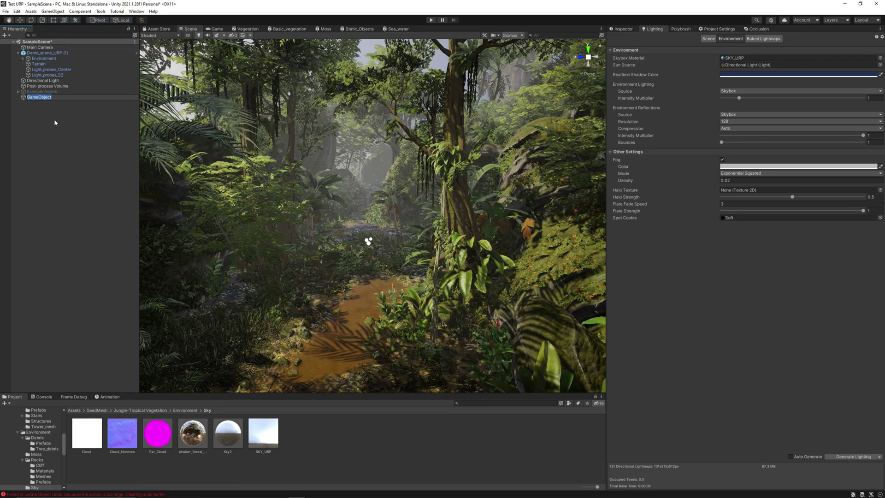
click(622, 29)
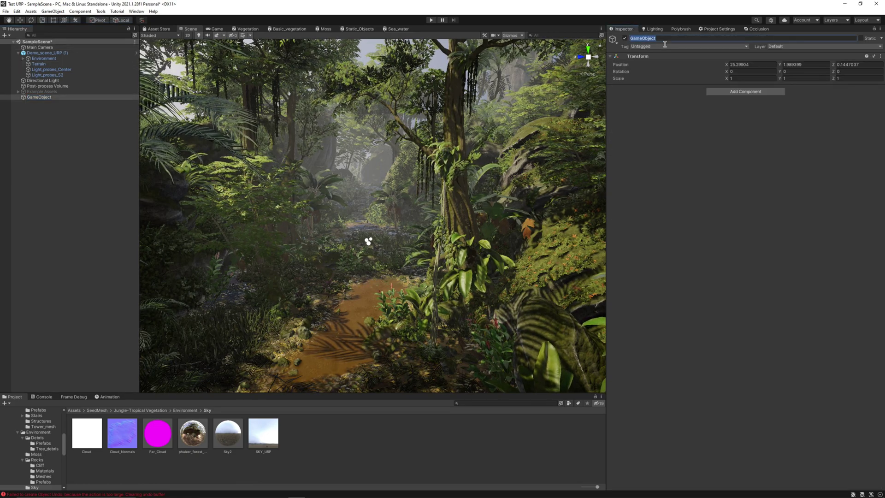
click(665, 42)
text(Refle)
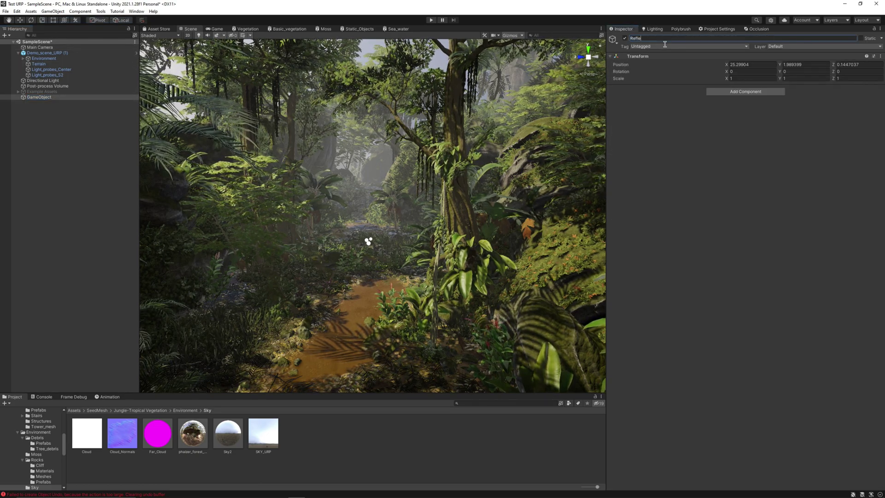
text(ctions)
key(Return)
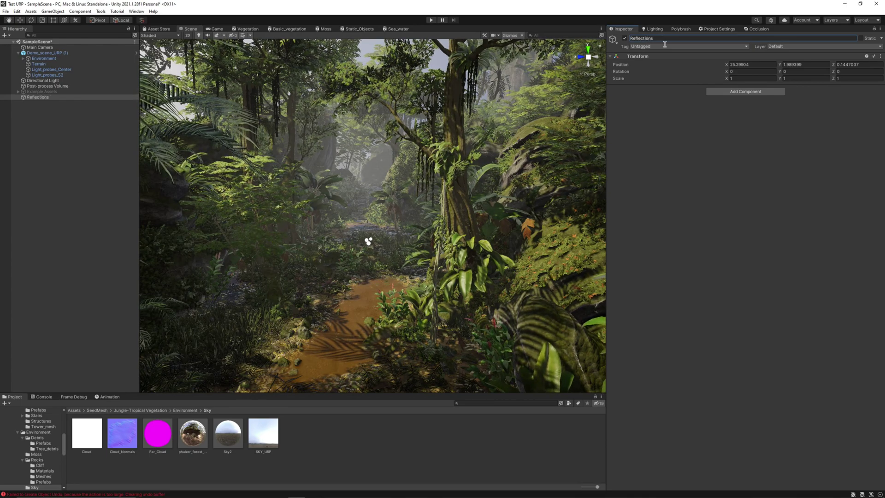
Add a Reflection Probe to Reflections, place it above the jungle path, and size its box to about 38.3 × 10 × 15.5.
right_drag(249, 162, 388, 245)
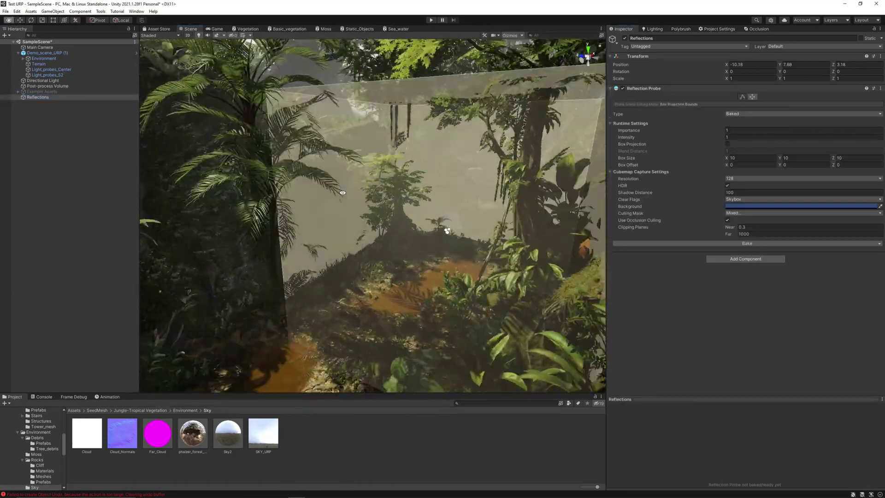
right_drag(446, 231, 392, 187)
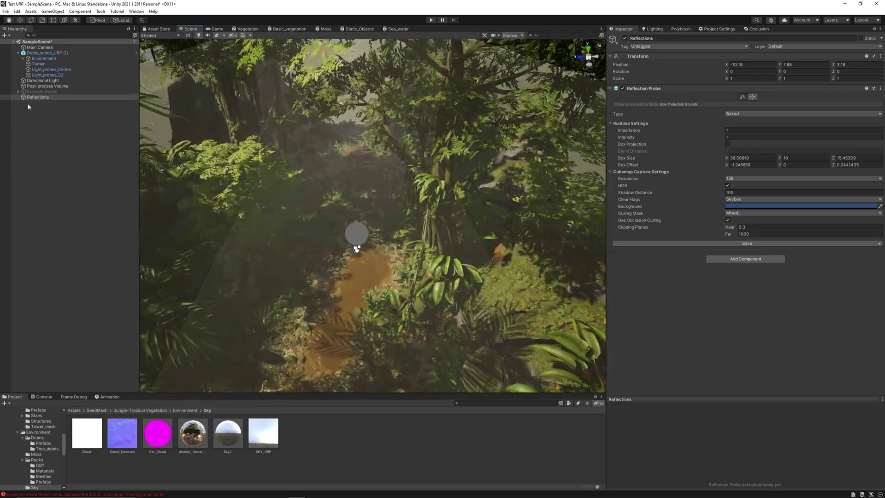
Duplicate the Reflections probe, move the copy to about X 19.2, Y 6.6, Z 2.4, and size its box to about 27.3 × 20.4 × 15.5.
key(ctrl+d)
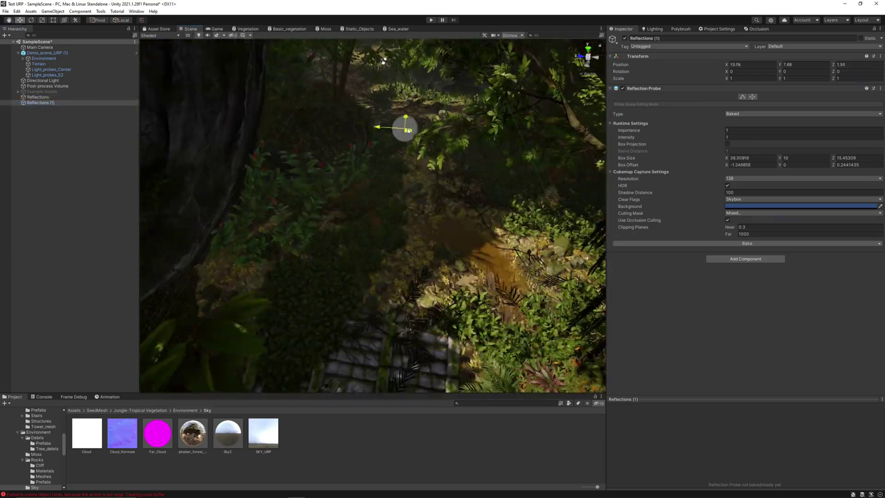
key(e)
right_drag(406, 128, 408, 214)
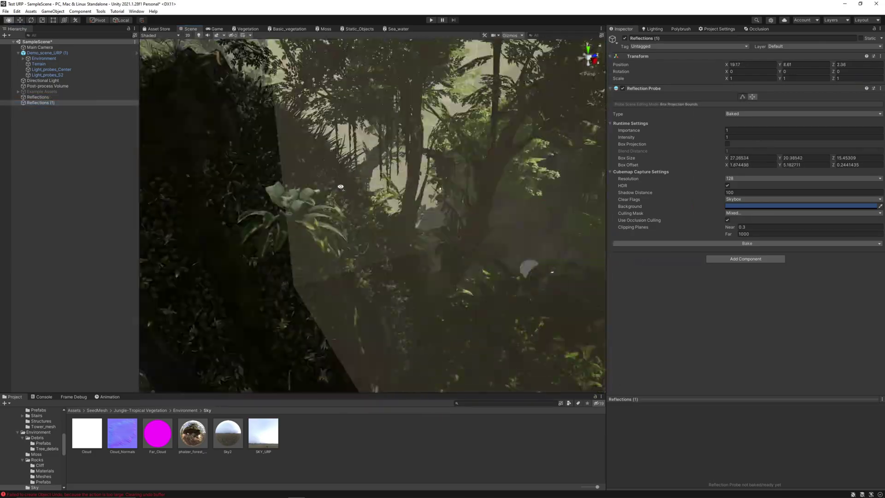
right_drag(341, 187, 673, 157)
Save SampleScene and generate its lighting.
click(5, 11)
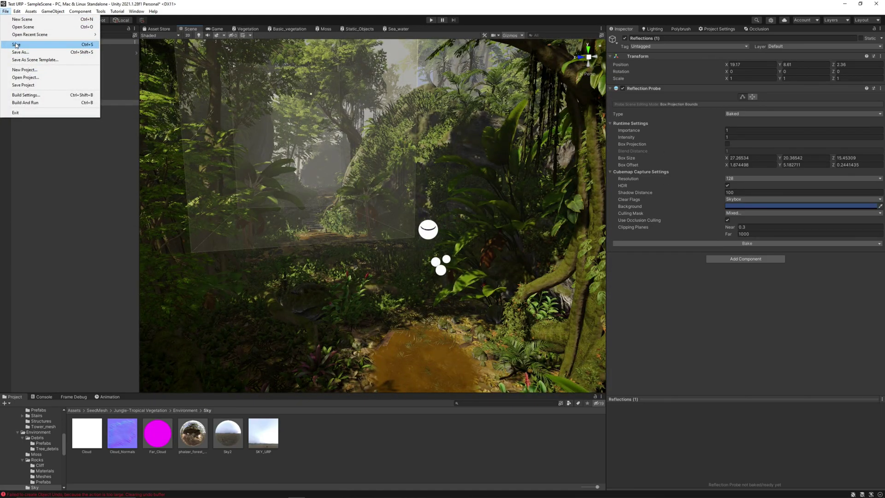
click(17, 44)
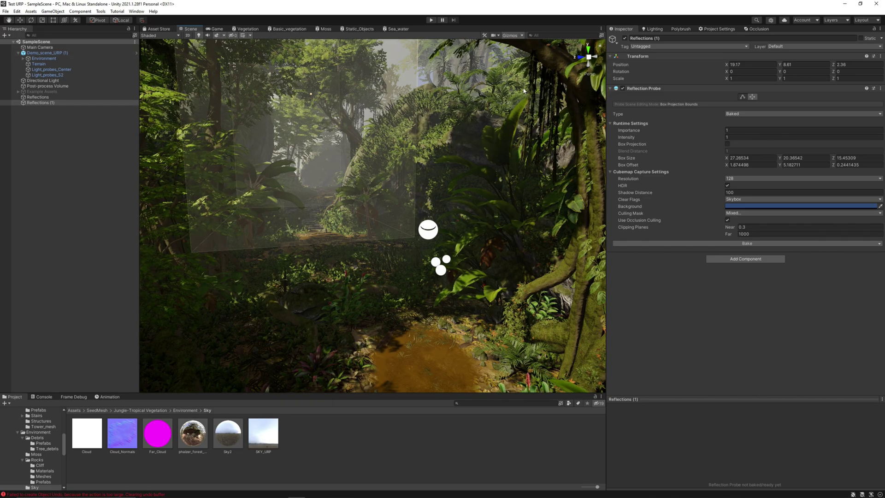
click(653, 29)
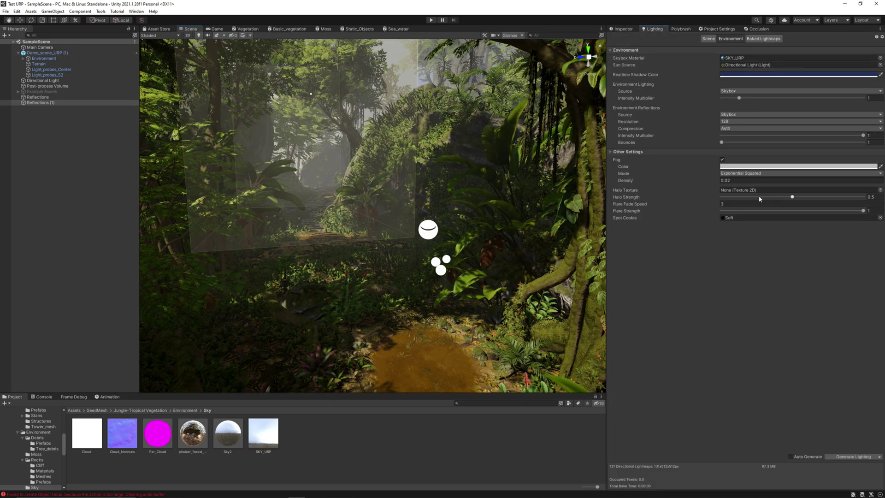
click(847, 457)
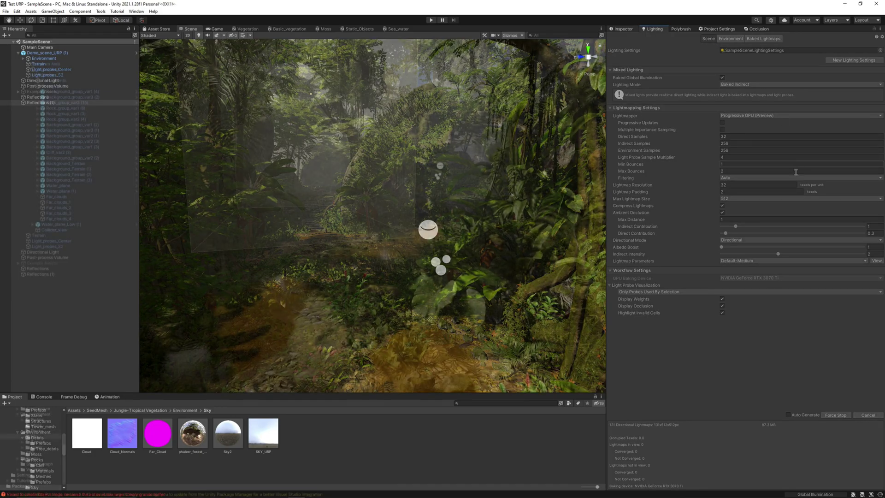
Set the shader of the Far_clouds object's Far_Cloud material to Universal Render Pipeline/Lit.
key(w)
mouse_move(388, 246)
right_down()
mouse_move(521, 229)
mouse_move(477, 231)
mouse_move(484, 227)
mouse_move(555, 228)
mouse_move(450, 258)
mouse_move(533, 267)
mouse_move(387, 235)
right_up()
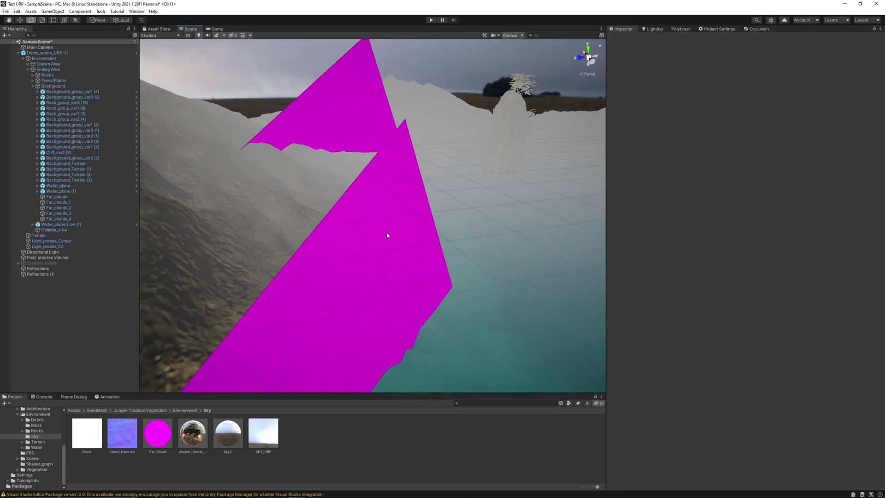
click(394, 226)
click(399, 216)
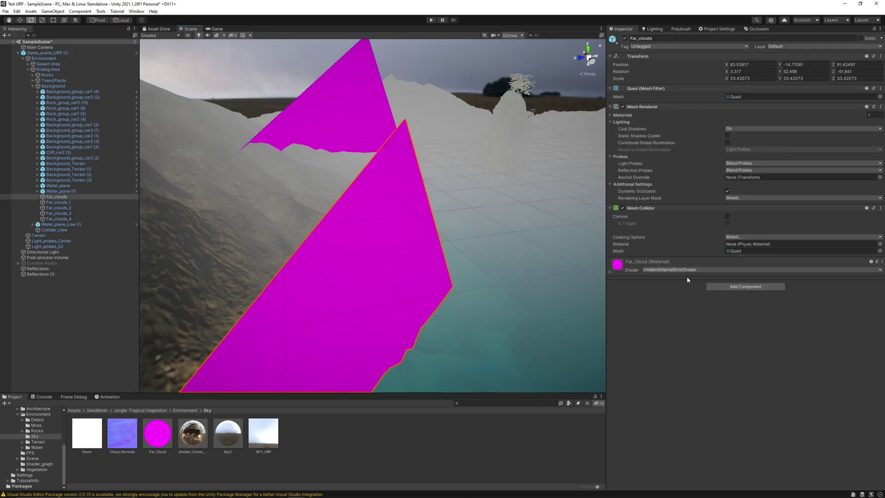
click(631, 268)
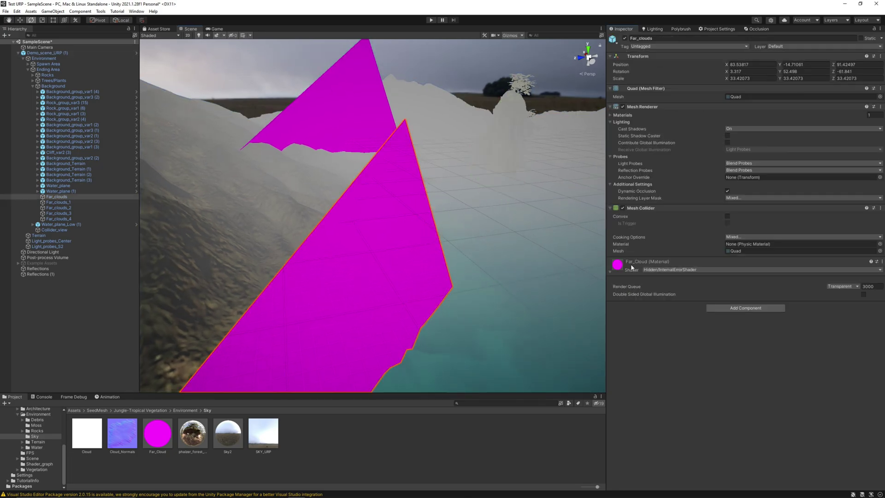
click(666, 270)
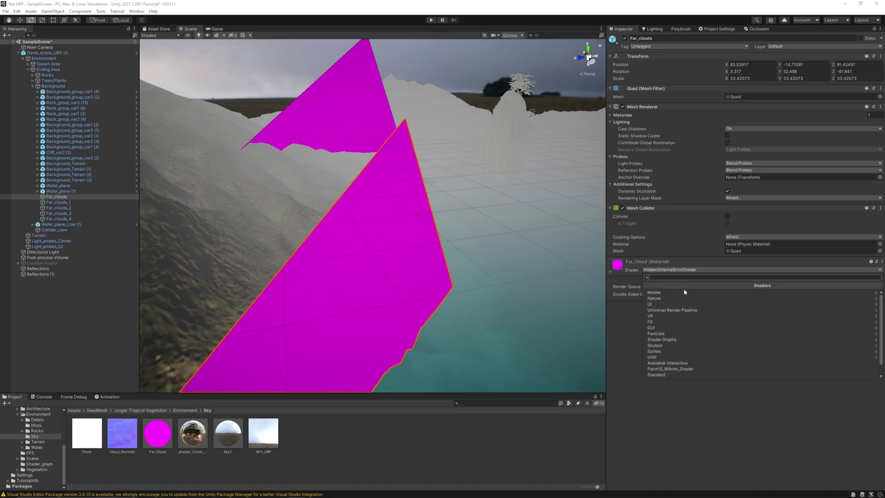
click(661, 310)
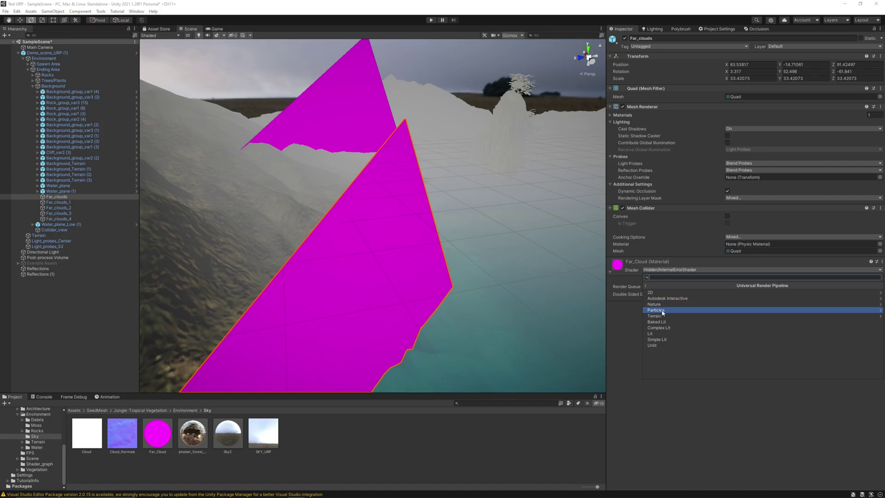
click(662, 333)
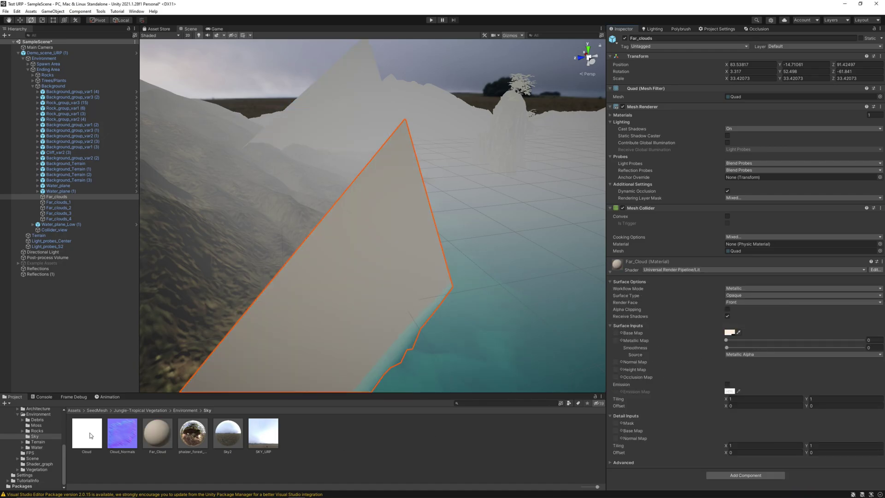
Assign Cloud as the Far_Cloud material's base map and Cloud_Normals as its normal map, with a Transparent surface type.
drag(91, 435, 661, 397)
drag(123, 435, 616, 362)
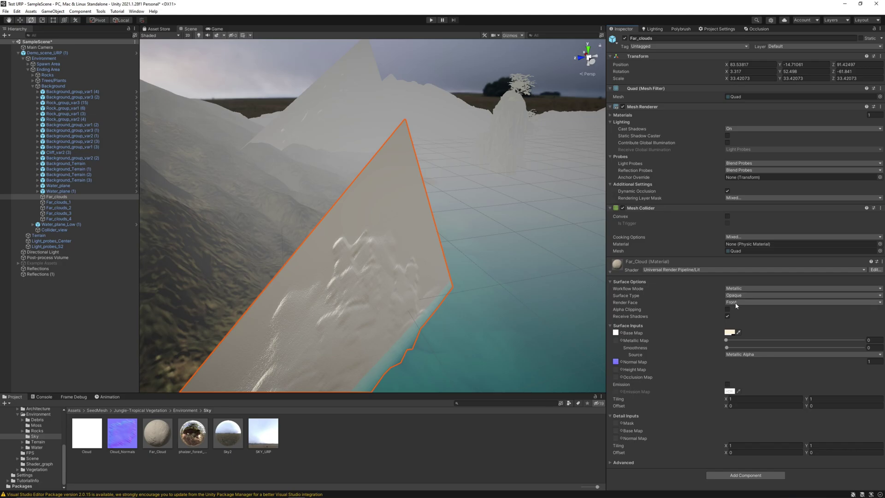
click(747, 310)
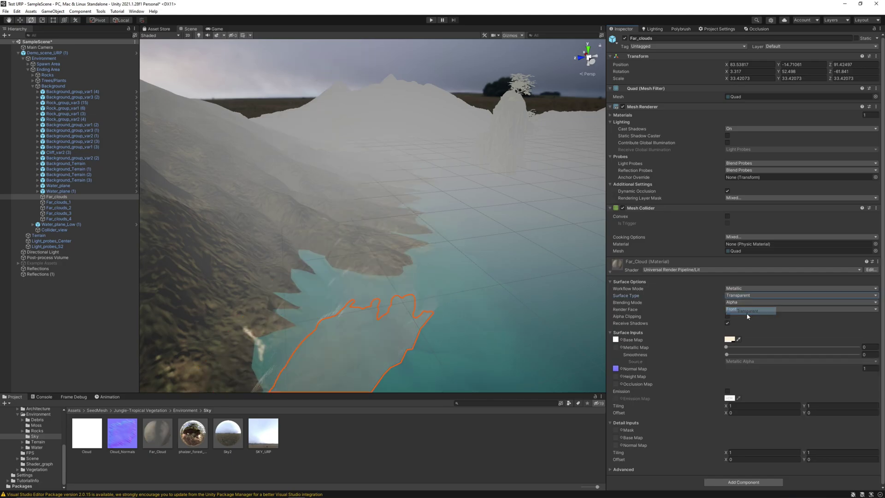
right_drag(511, 300, 459, 262)
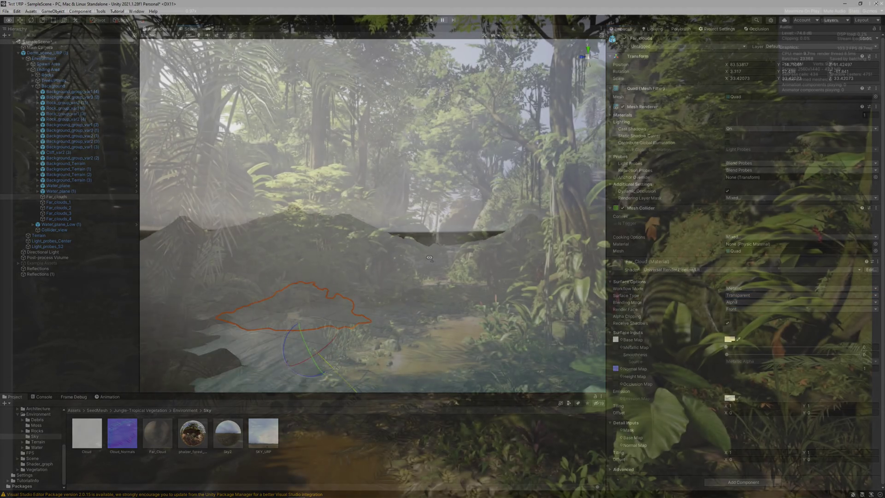